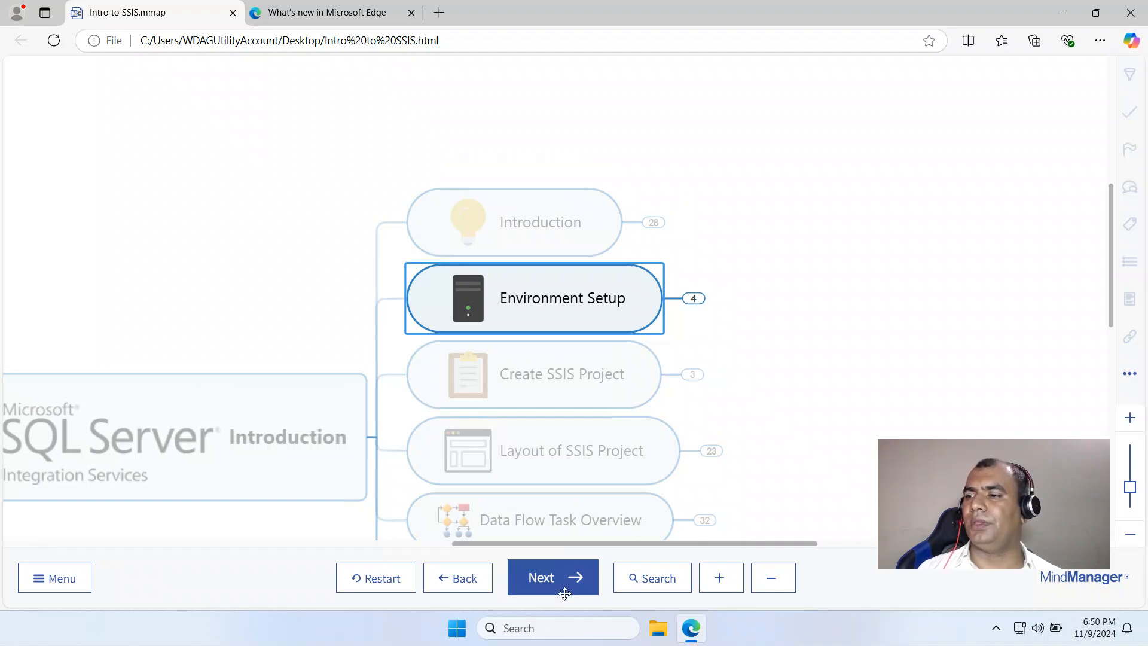
Advance the mind map to the 2022 Developer Edition topic and load google.com in the second browser tab
{"action": "left_click", "coordinate": [571, 574]}
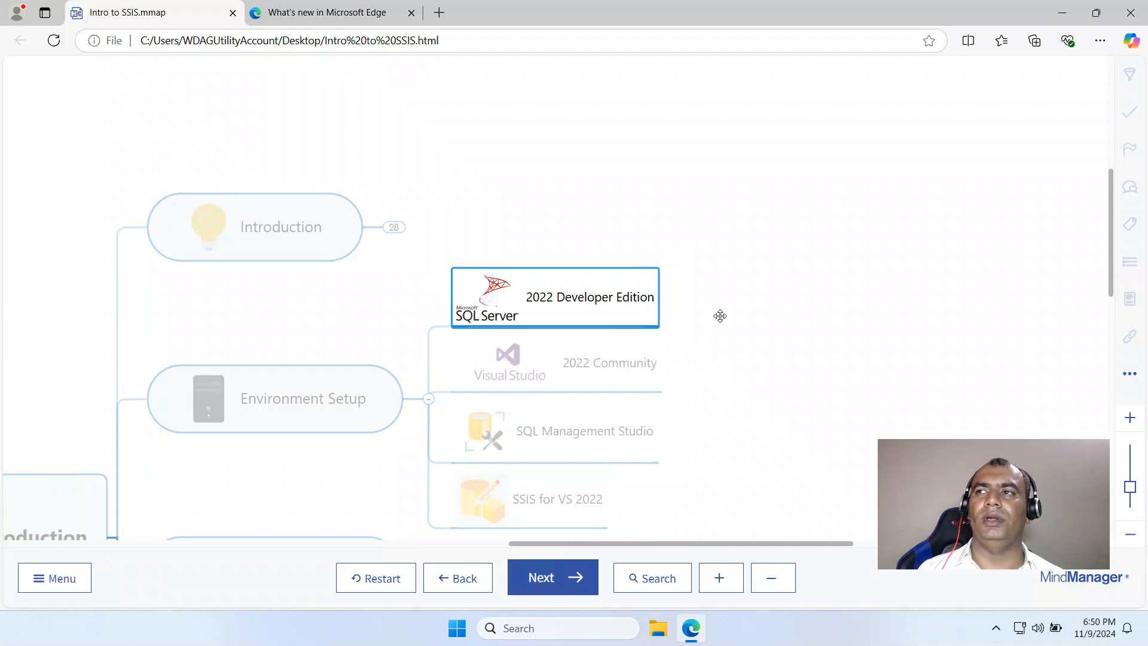
{"action": "left_click", "coordinate": [338, 10]}
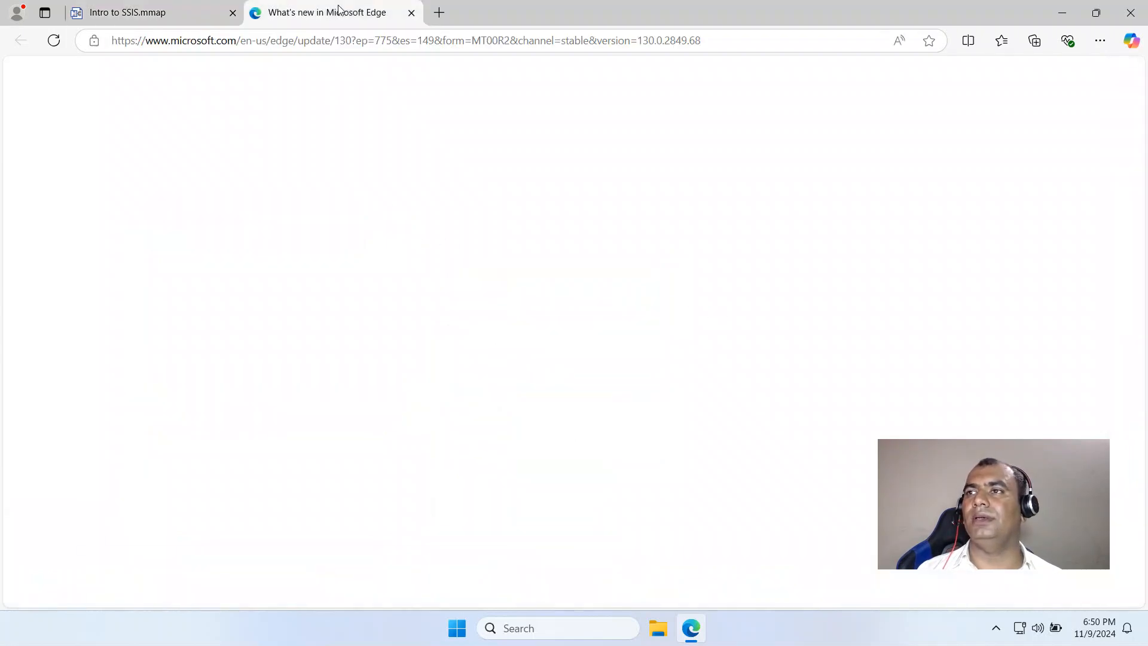
{"action": "left_click", "coordinate": [317, 41]}
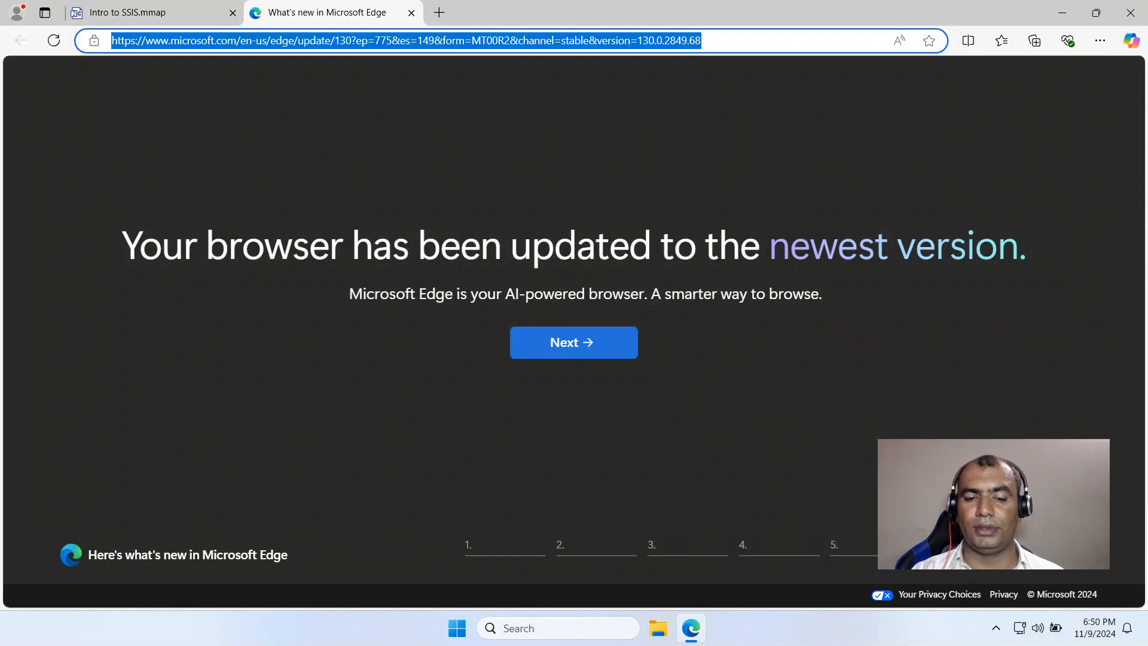
{"action": "type", "text": "google.com"}
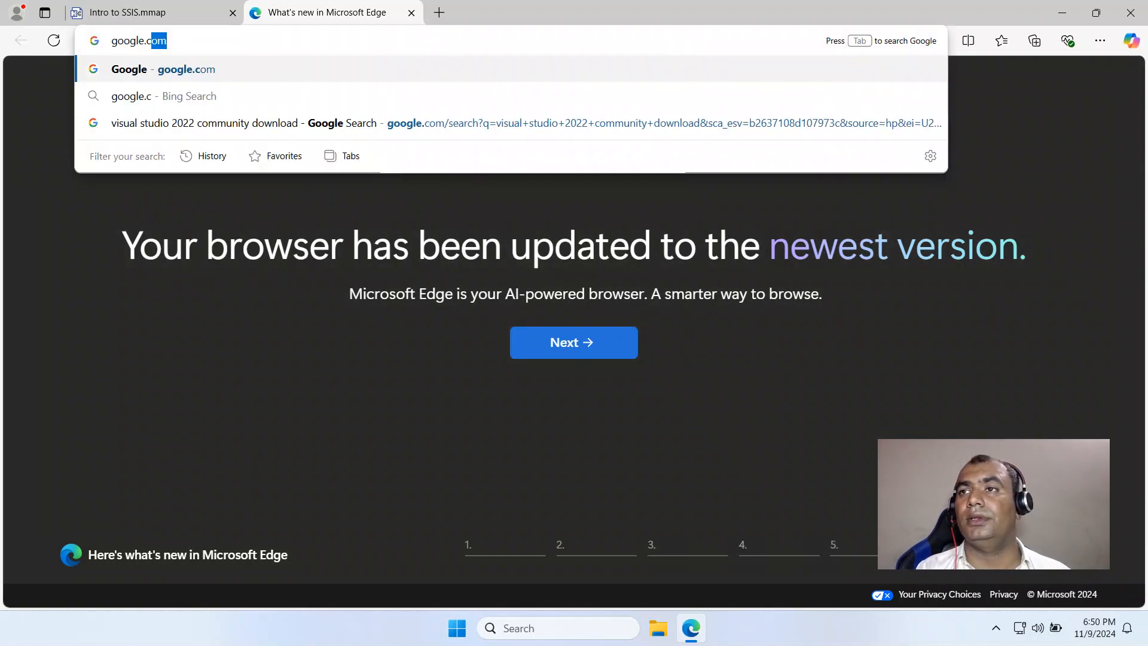
{"action": "key", "text": "Return"}
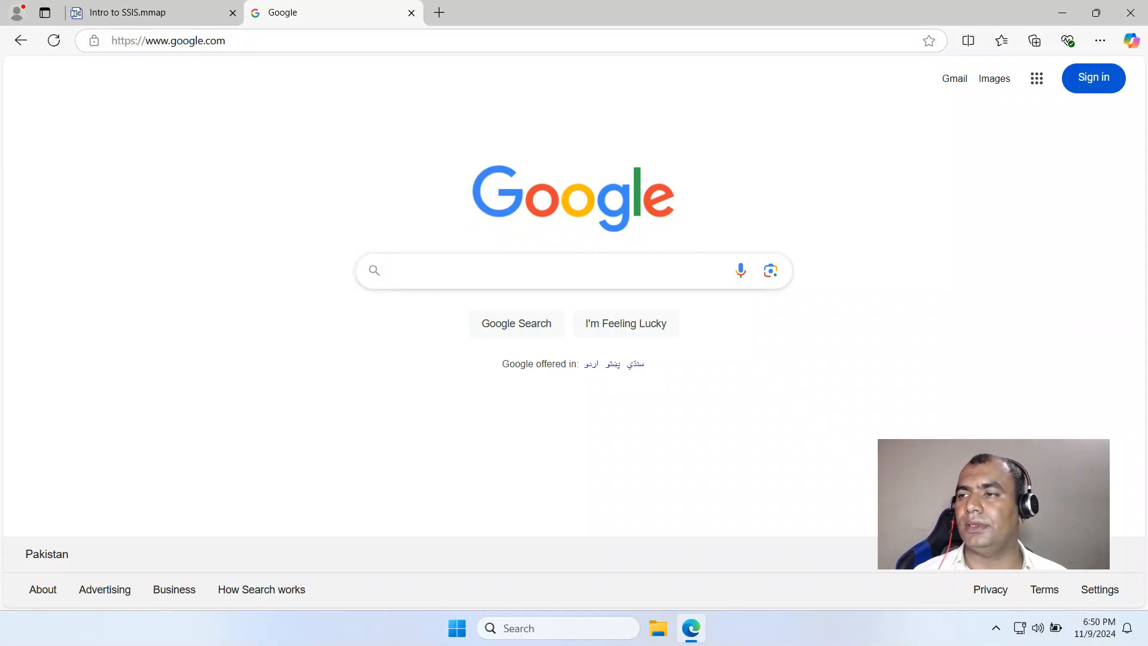
Search Google for "sql server 2022 download" and open Microsoft's SQL Server Downloads result
{"action": "left_click", "coordinate": [562, 271]}
{"action": "type", "text": "s"}
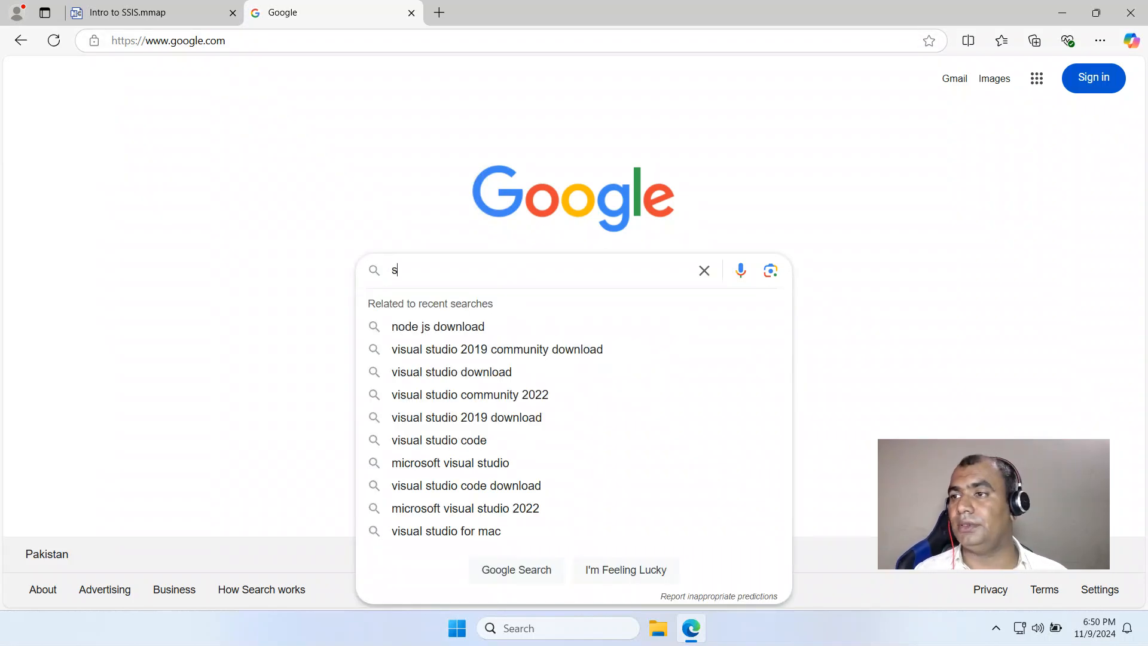
{"action": "type", "text": "ql server 2022 downl"}
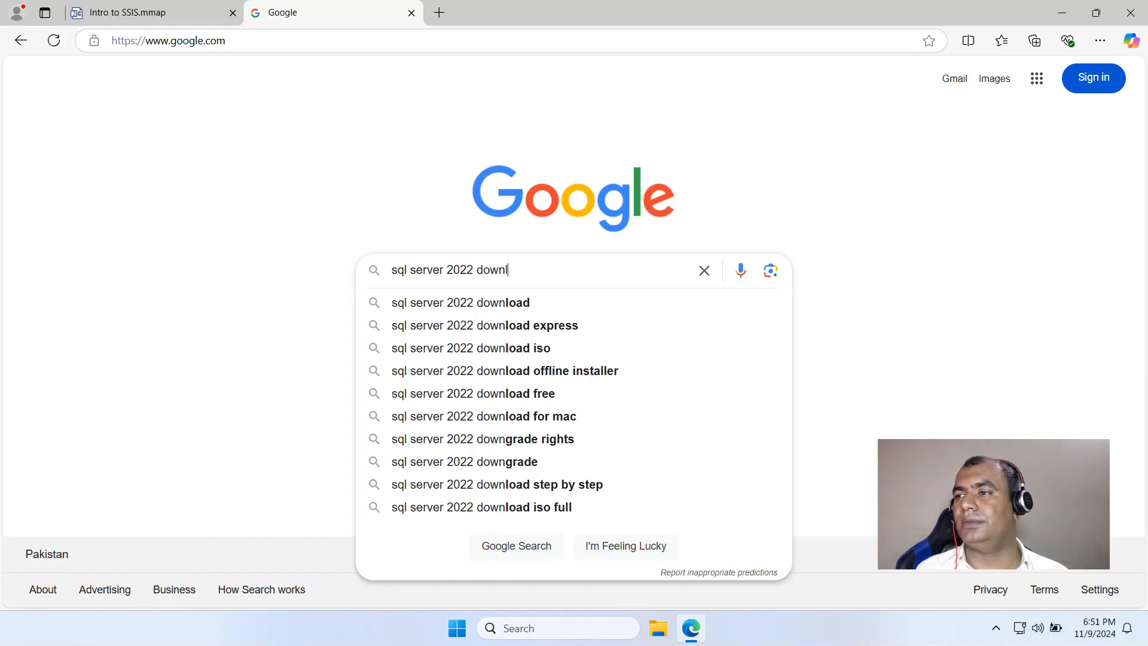
{"action": "type", "text": "oad"}
{"action": "key", "text": "Return"}
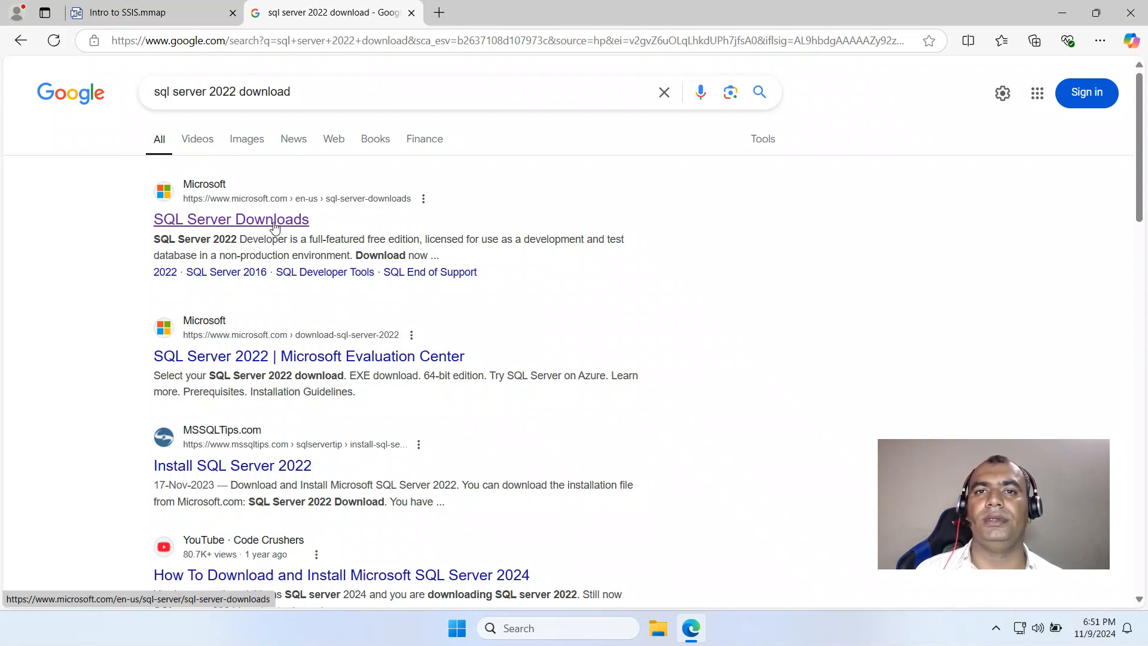
{"action": "left_click", "coordinate": [275, 226]}
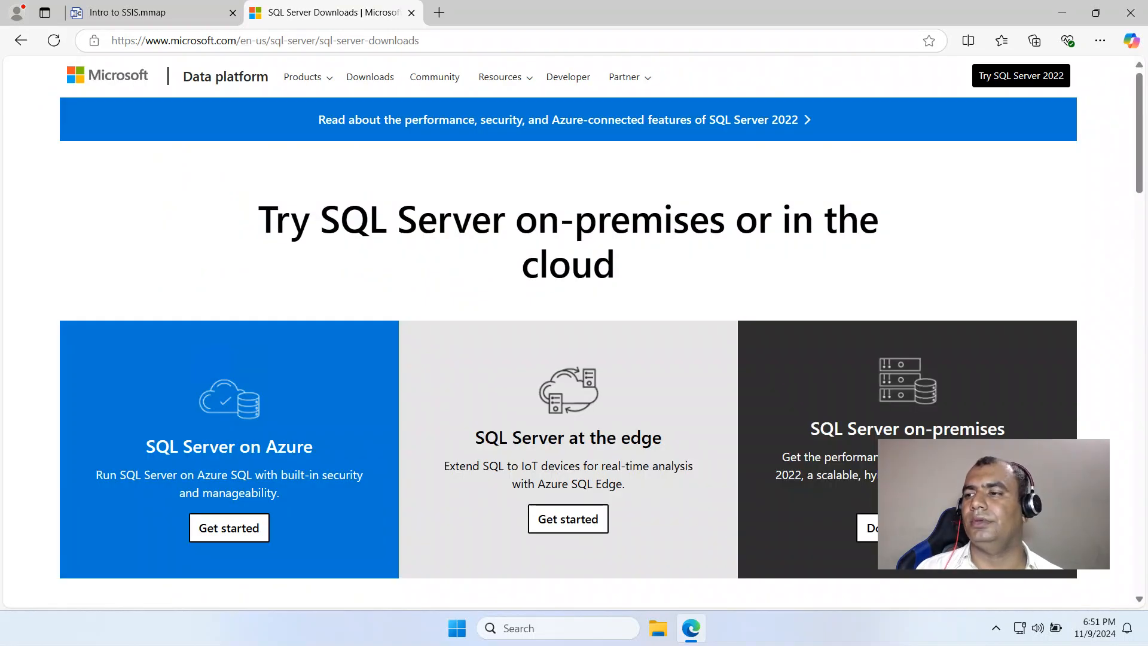
Download the installer for the free SQL Server 2022 Developer edition and launch it
{"action": "scroll", "coordinate": [367, 263], "scroll_direction": "down", "scroll_amount": 5}
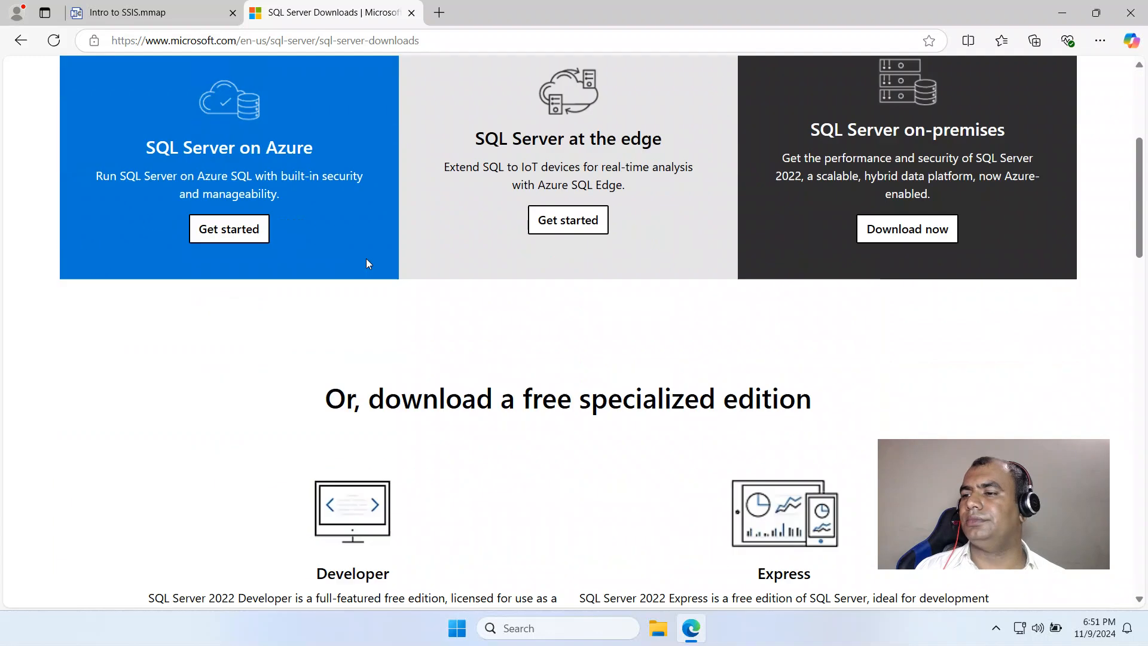
{"action": "scroll", "coordinate": [367, 263], "scroll_direction": "up", "scroll_amount": 3}
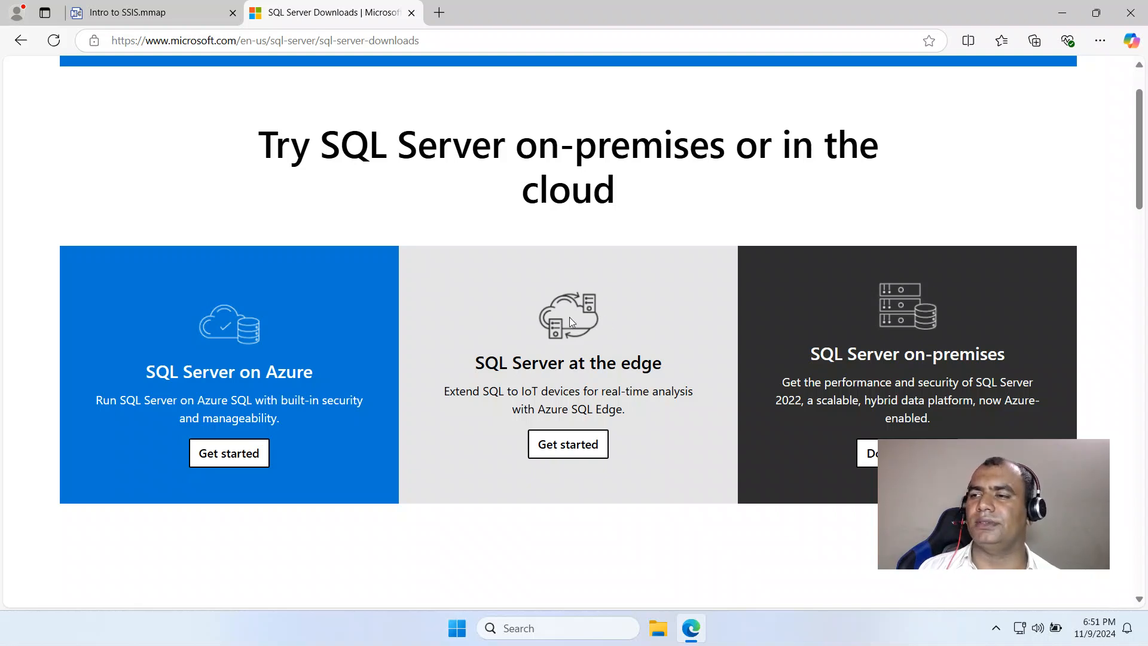
{"action": "scroll", "coordinate": [569, 317], "scroll_direction": "down", "scroll_amount": 2}
{"action": "scroll", "coordinate": [569, 317], "scroll_direction": "down", "scroll_amount": 1}
{"action": "scroll", "coordinate": [571, 322], "scroll_direction": "down", "scroll_amount": 3}
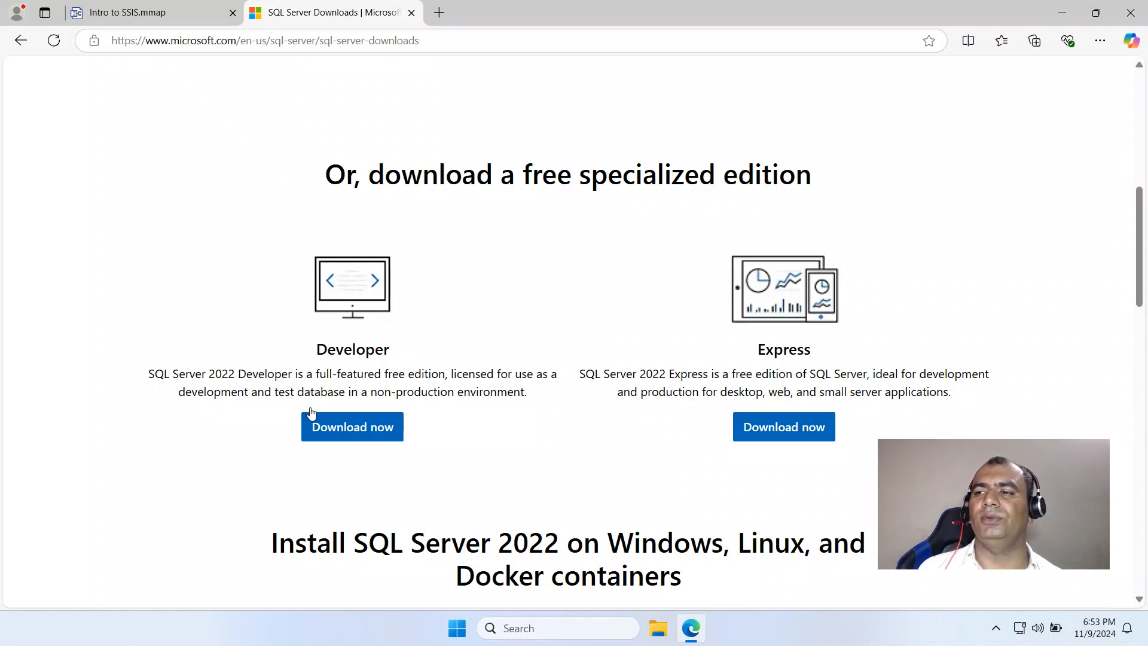
{"action": "left_click", "coordinate": [350, 428]}
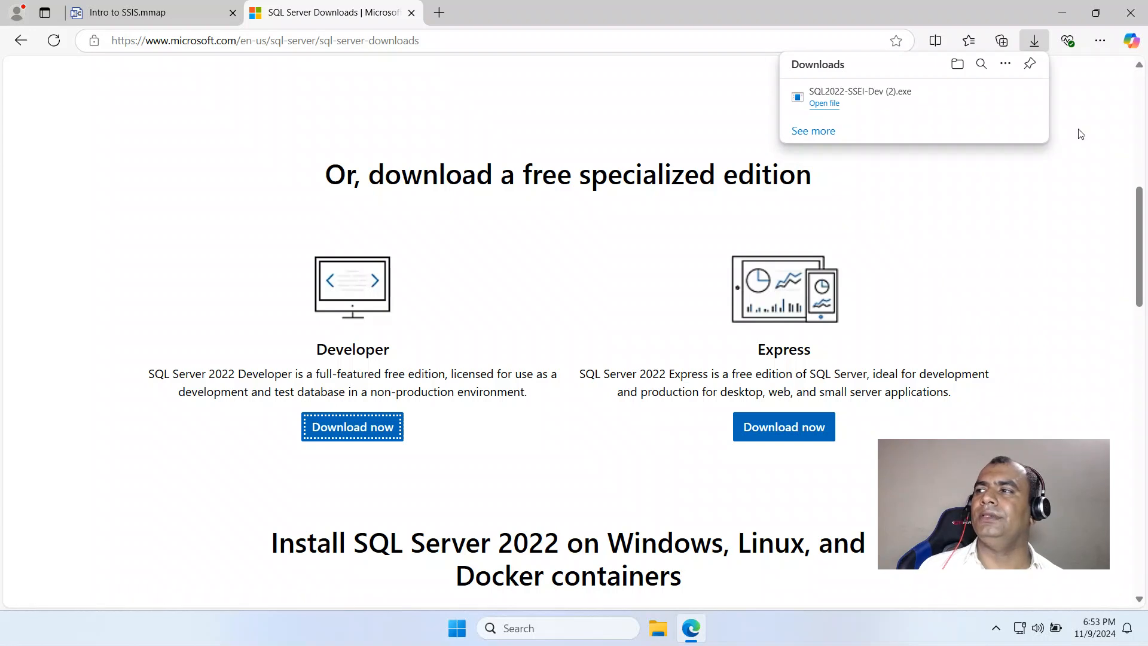
{"action": "left_click", "coordinate": [883, 97]}
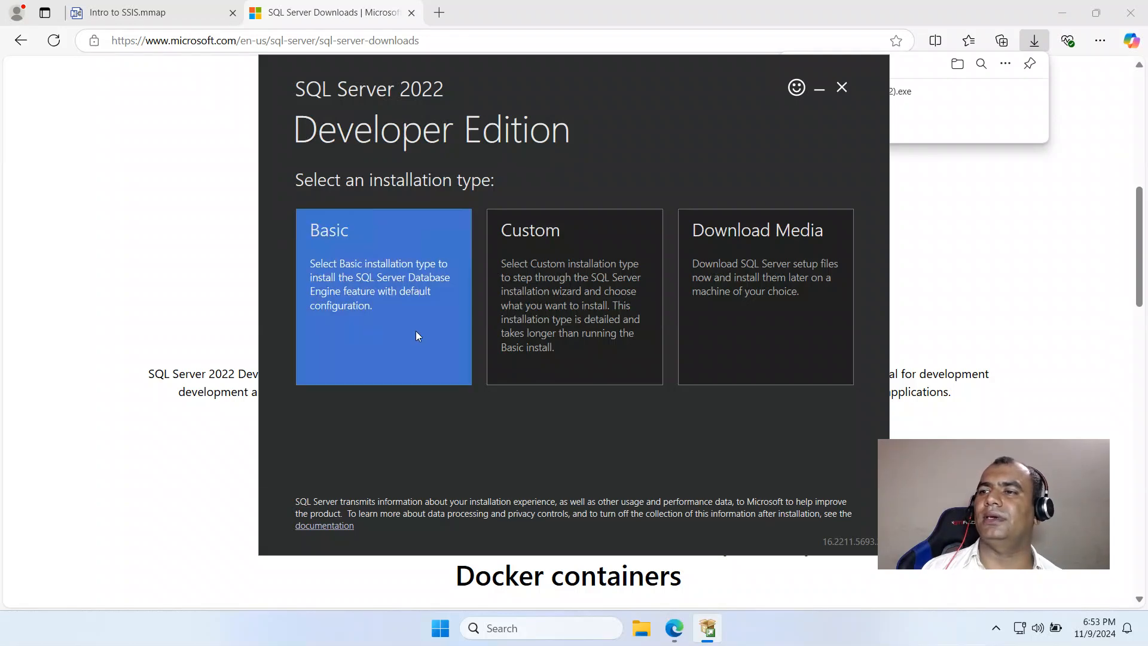
Choose Download Media with the ISO package in the Developer Edition installer, and exit it without downloading
{"action": "left_click", "coordinate": [769, 308]}
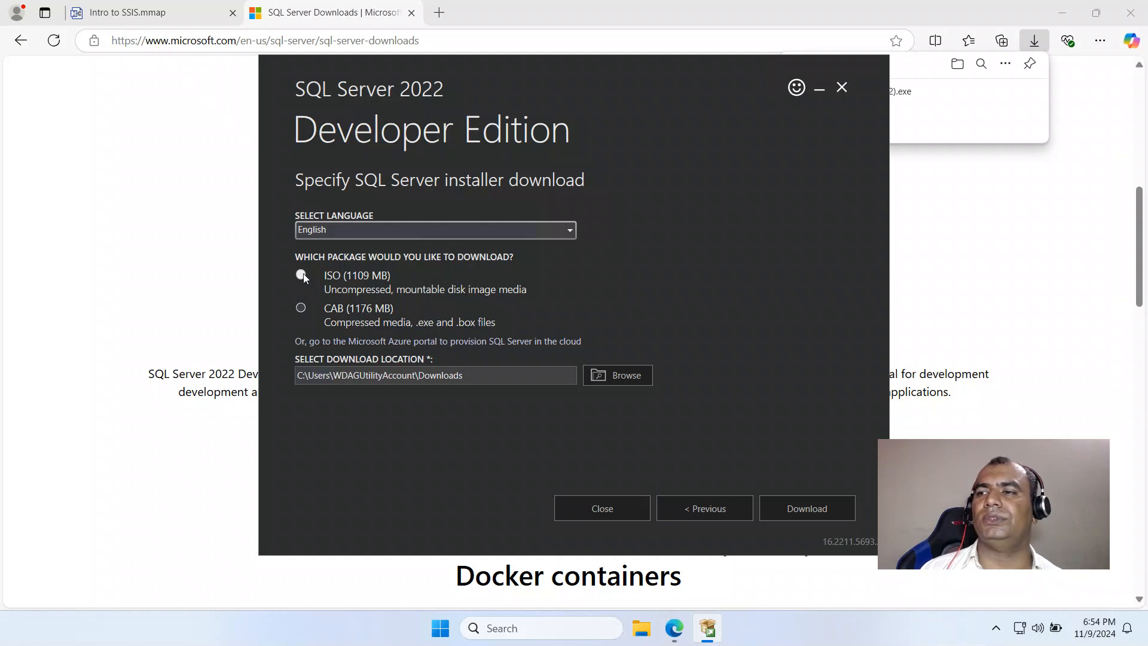
{"action": "left_click", "coordinate": [360, 275]}
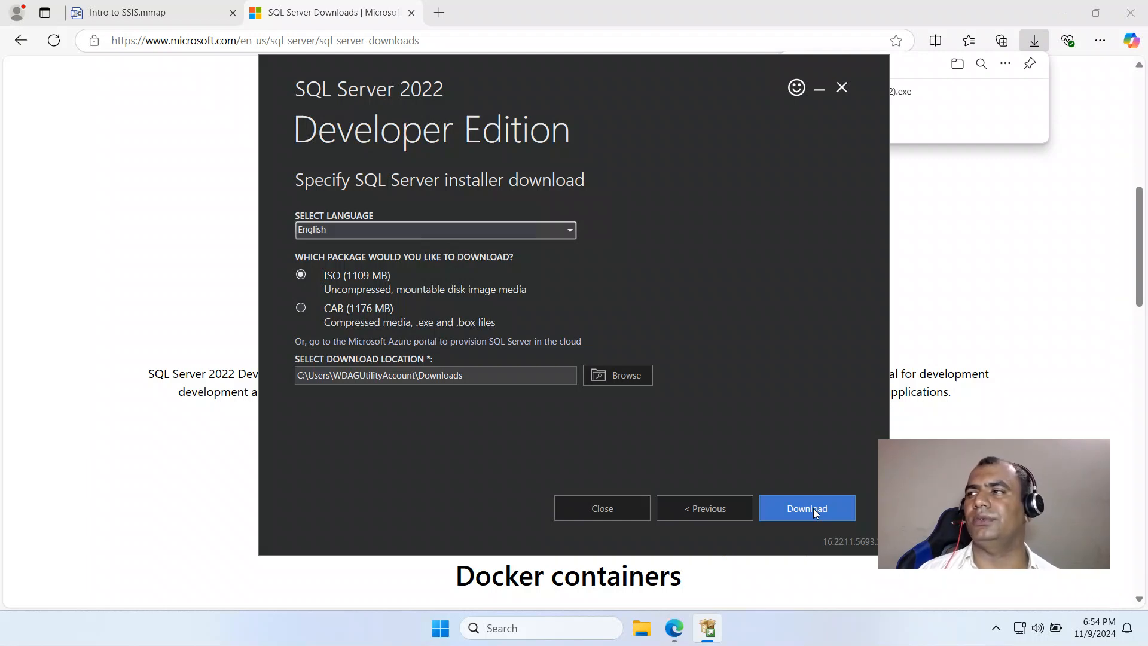
{"action": "left_click", "coordinate": [842, 88]}
{"action": "left_click", "coordinate": [579, 343]}
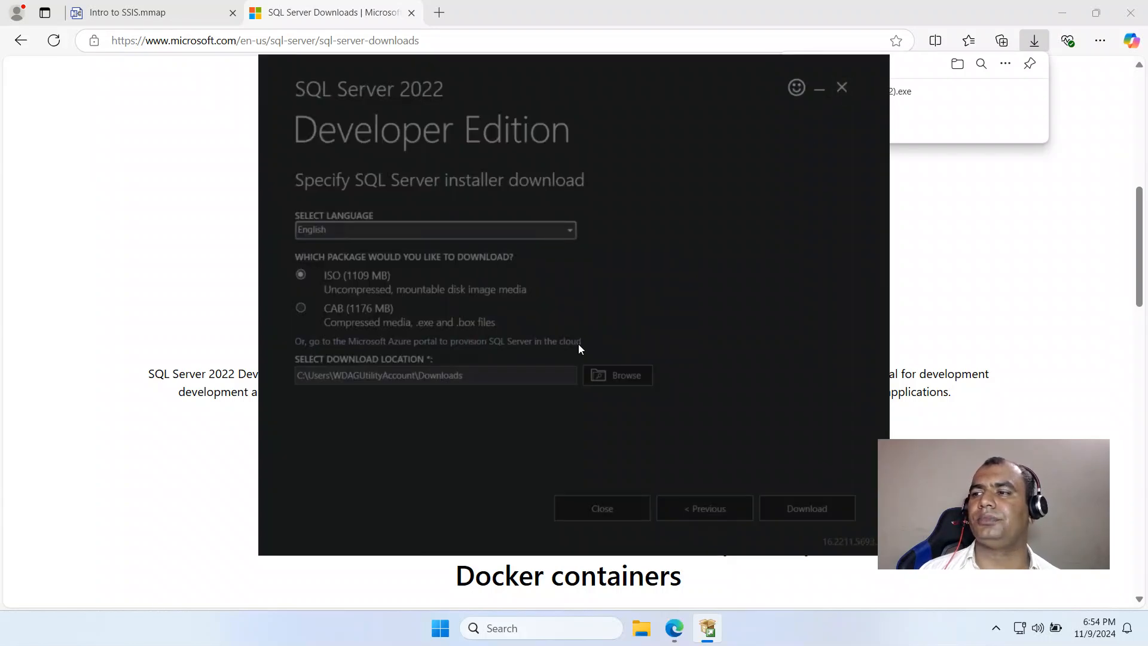
Mount the SQL Server 2022 disk image from the desktop and run its setup application
{"action": "left_click", "coordinate": [1071, 8]}
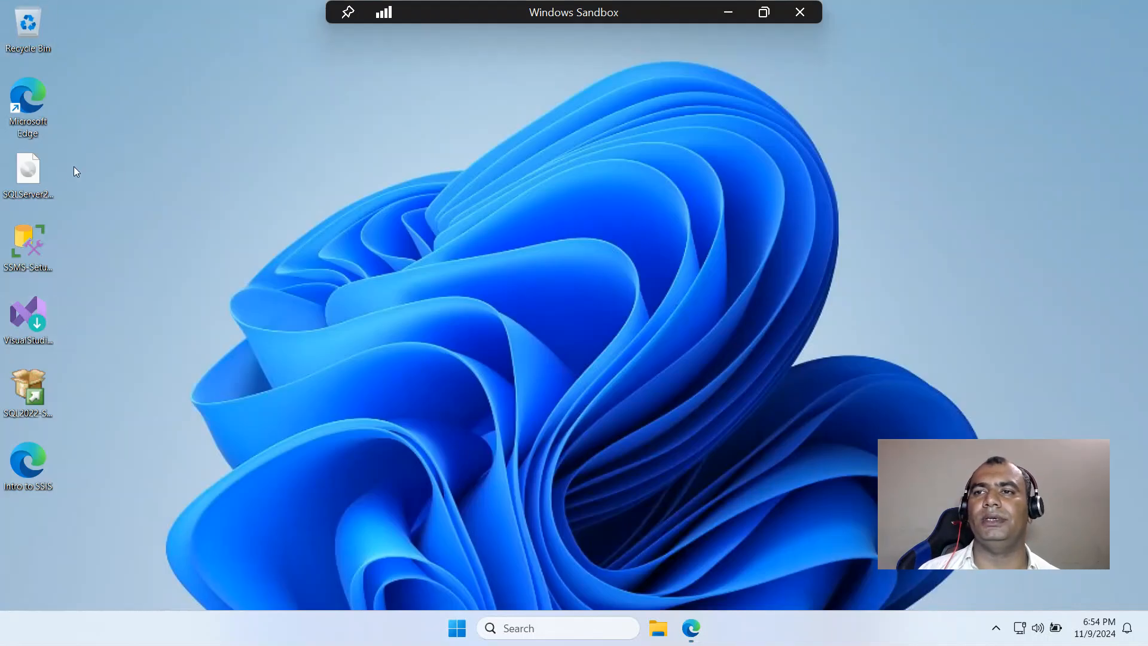
{"action": "double_click", "coordinate": [25, 176]}
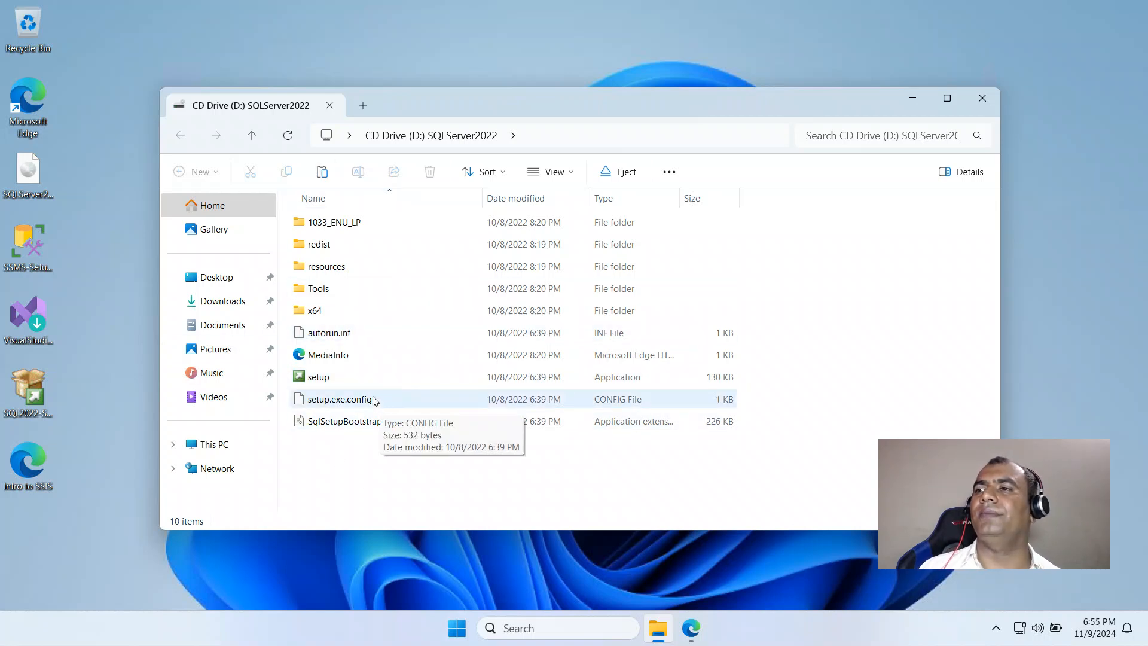
{"action": "left_click", "coordinate": [318, 380]}
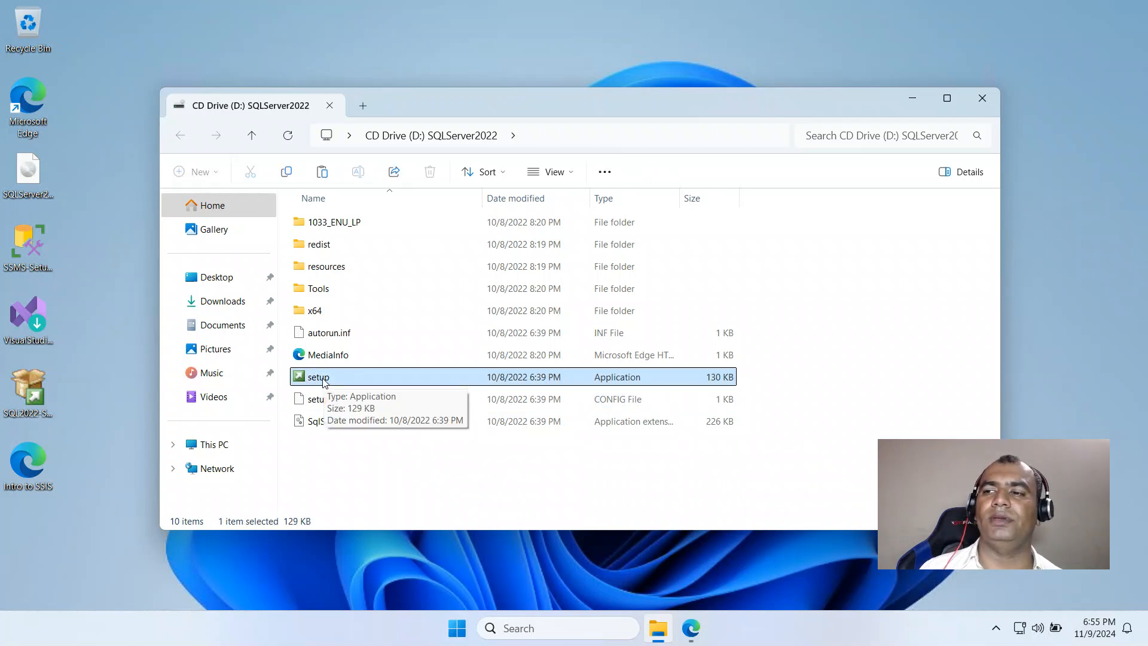
{"action": "double_click", "coordinate": [323, 381]}
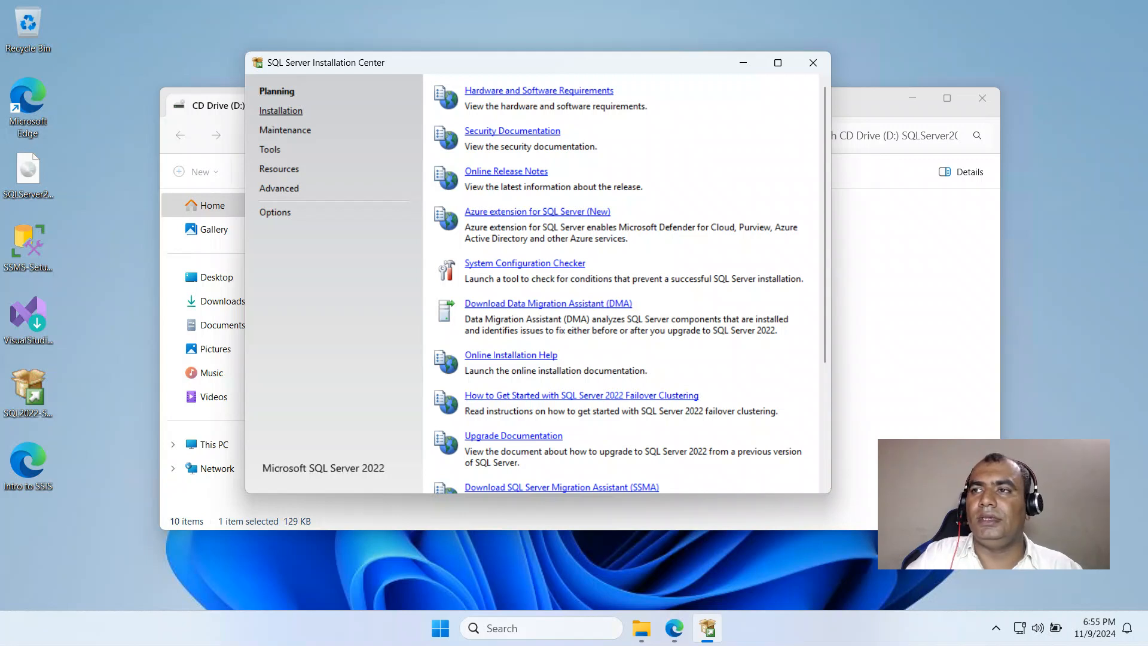
Start a new SQL Server standalone installation and bring its setup wizard to the front
{"action": "left_click", "coordinate": [281, 111]}
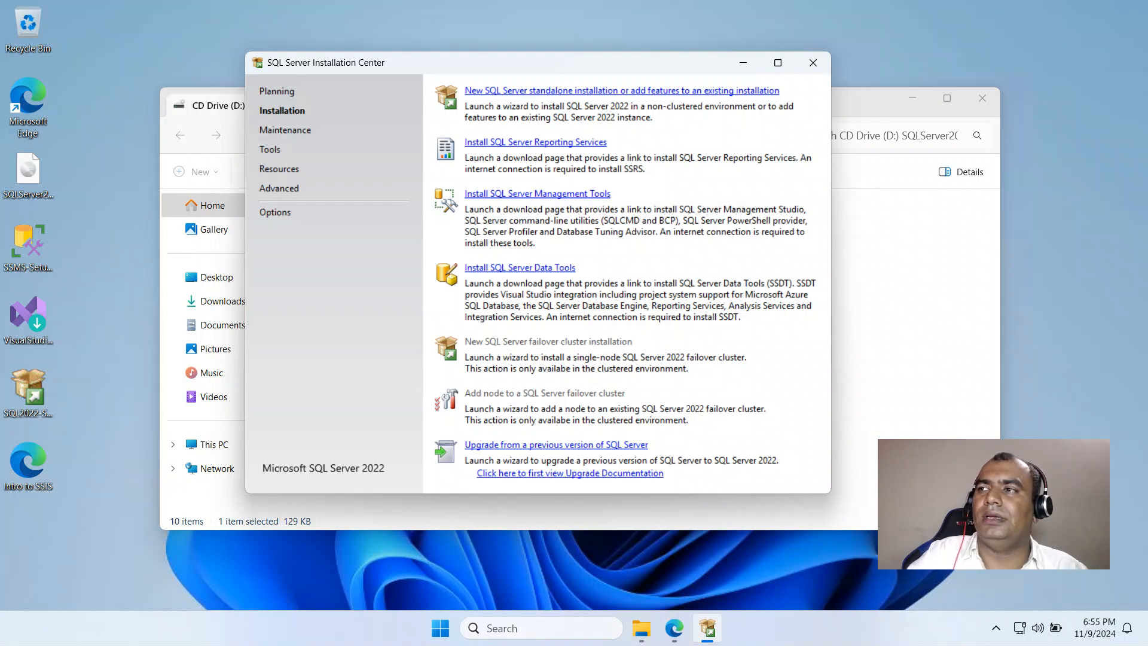
{"action": "left_click", "coordinate": [565, 91]}
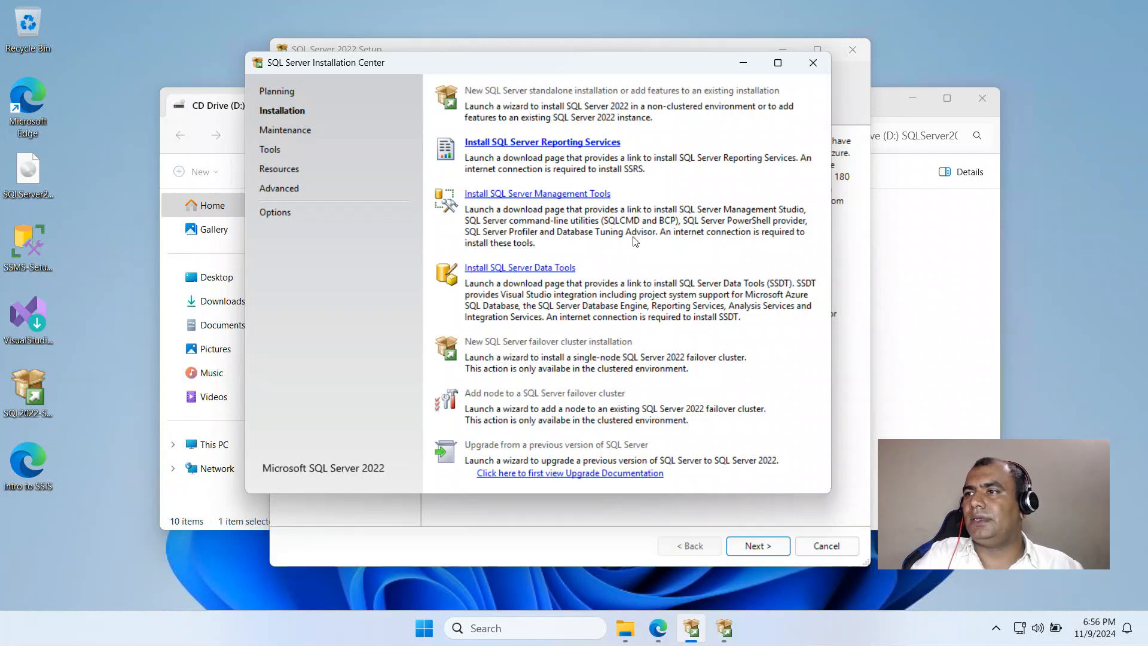
{"action": "left_click", "coordinate": [465, 537]}
{"action": "left_click_drag", "start_coordinate": [500, 56], "coordinate": [478, 37]}
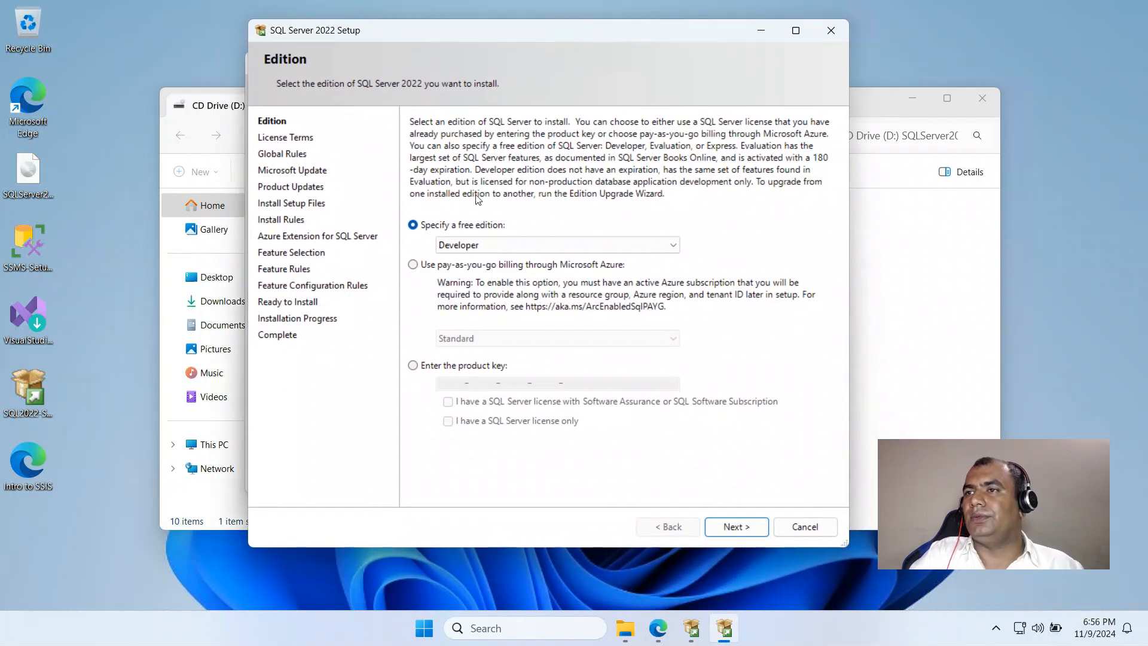
Keep Developer as the free edition, accept the license terms and continue the setup
{"action": "left_click", "coordinate": [526, 245]}
{"action": "left_click", "coordinate": [524, 250]}
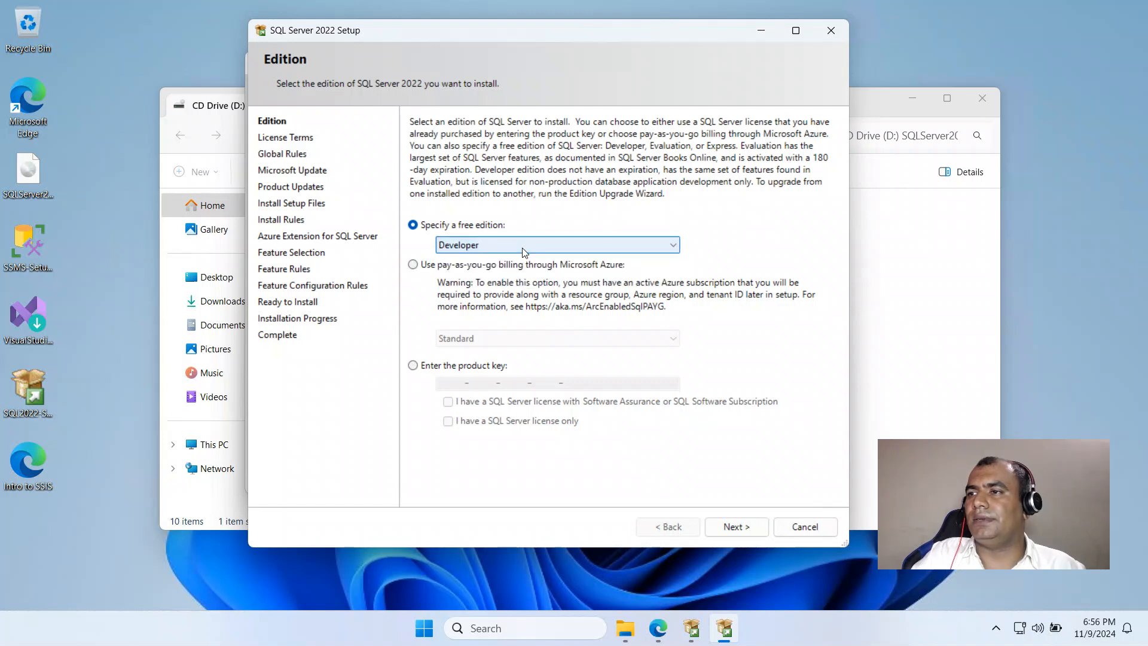
{"action": "left_click", "coordinate": [741, 529]}
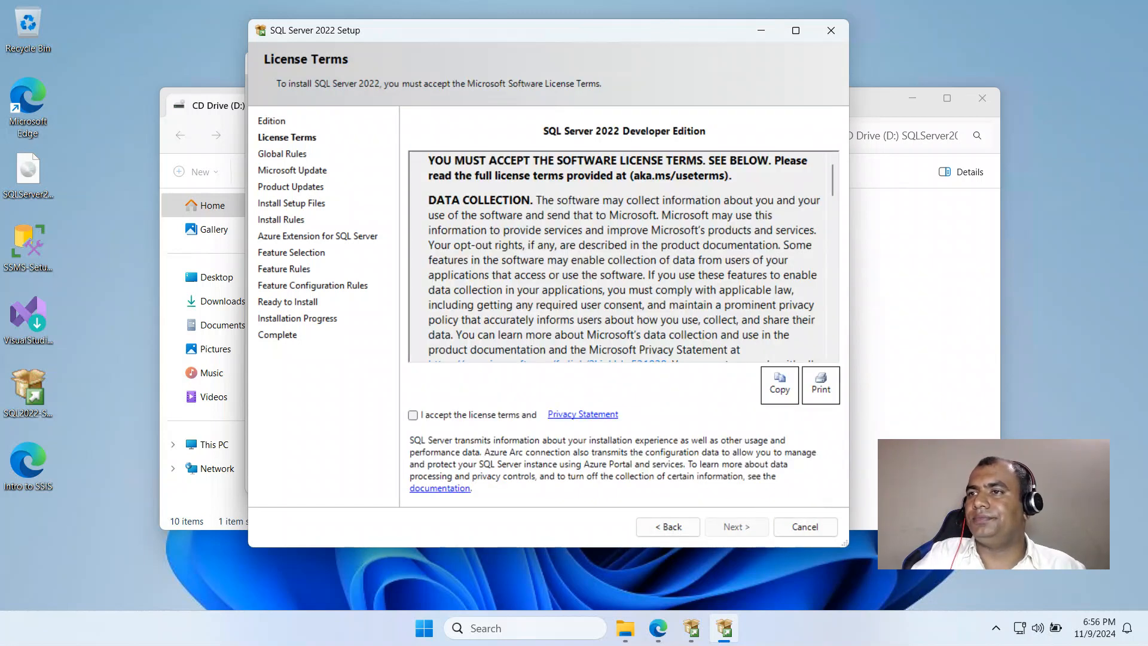
{"action": "left_click", "coordinate": [412, 415]}
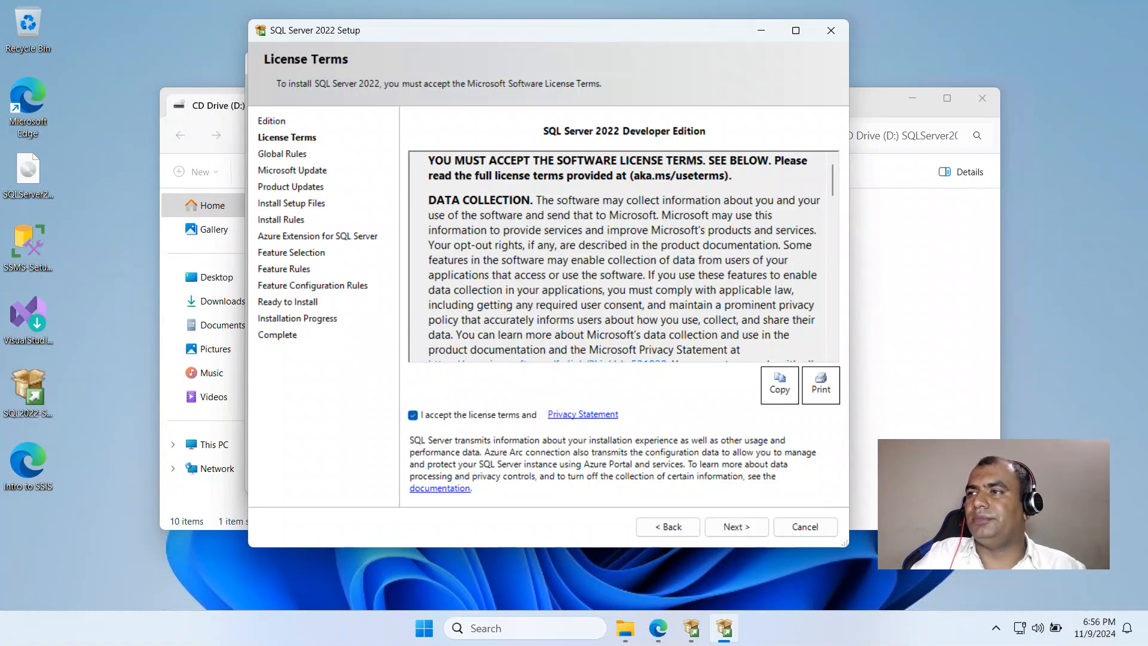
{"action": "scroll", "coordinate": [623, 257], "scroll_direction": "down", "scroll_amount": 8}
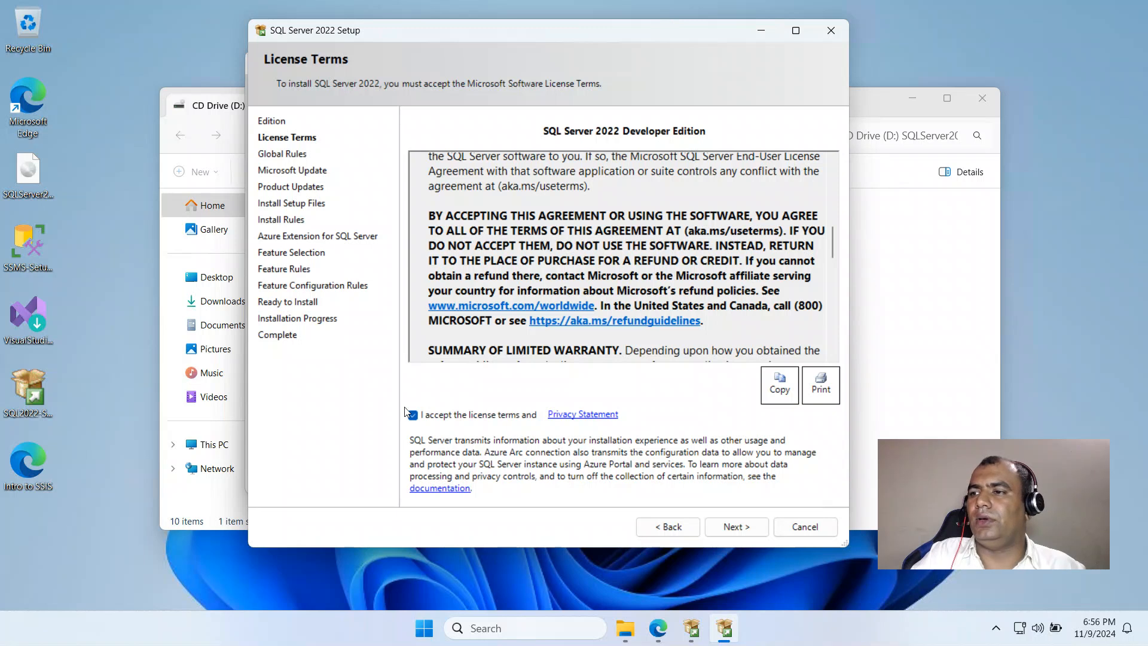
{"action": "left_click", "coordinate": [736, 527]}
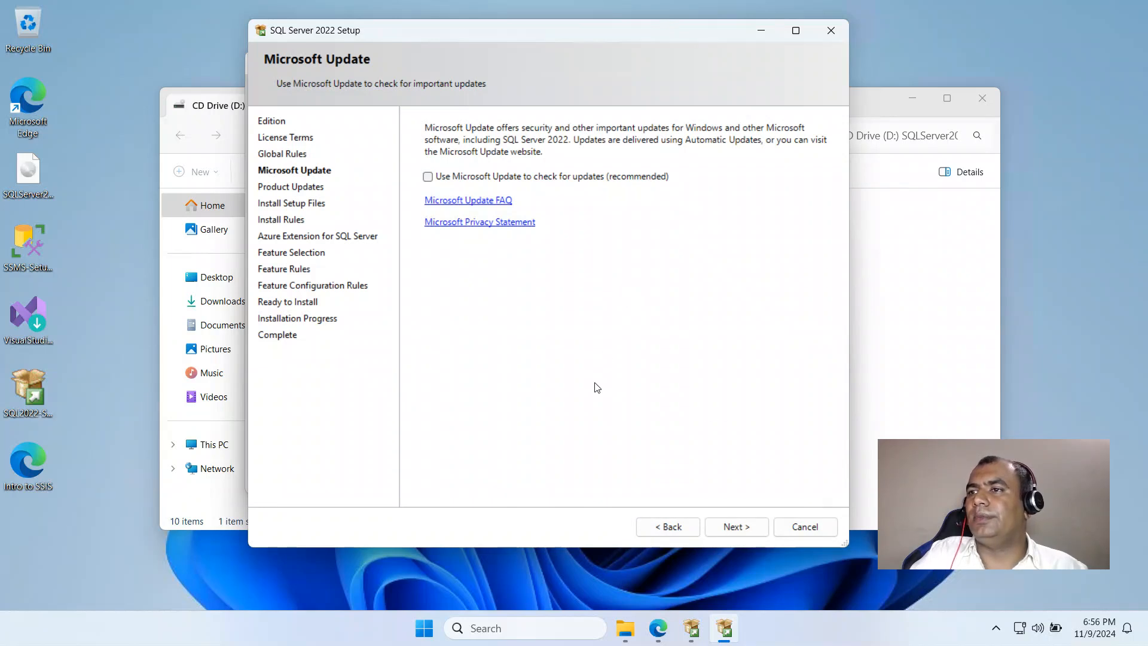
Continue through the update and install rules pages without enabling Microsoft Update, and exclude the Azure Extension for SQL Server
{"action": "left_click", "coordinate": [737, 526]}
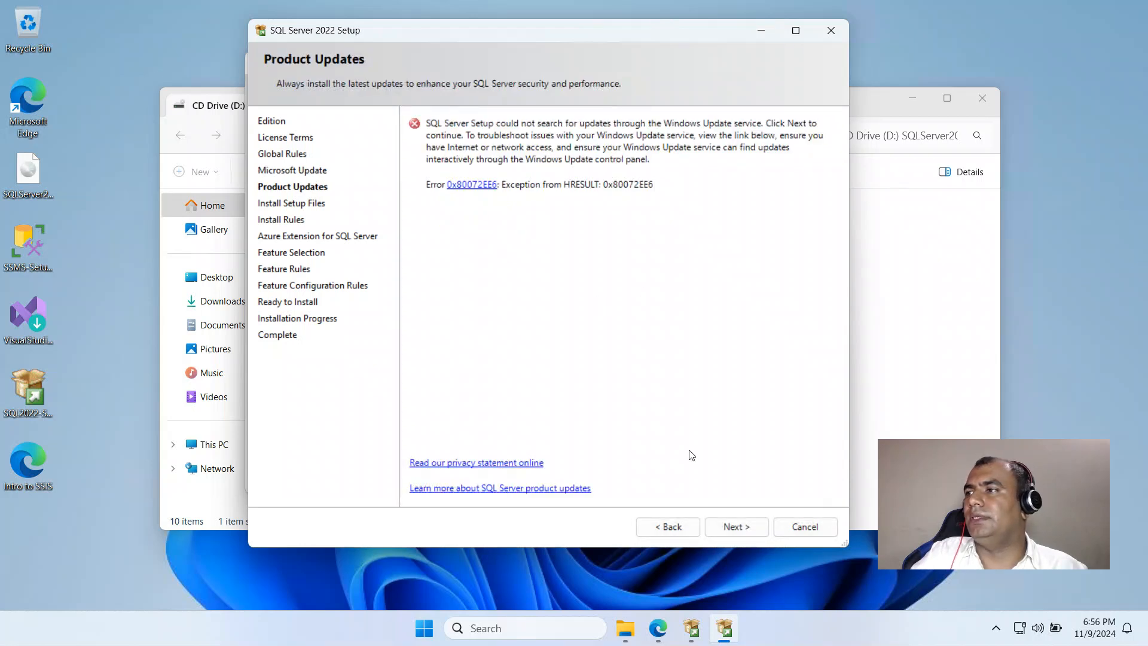
{"action": "left_click", "coordinate": [737, 526]}
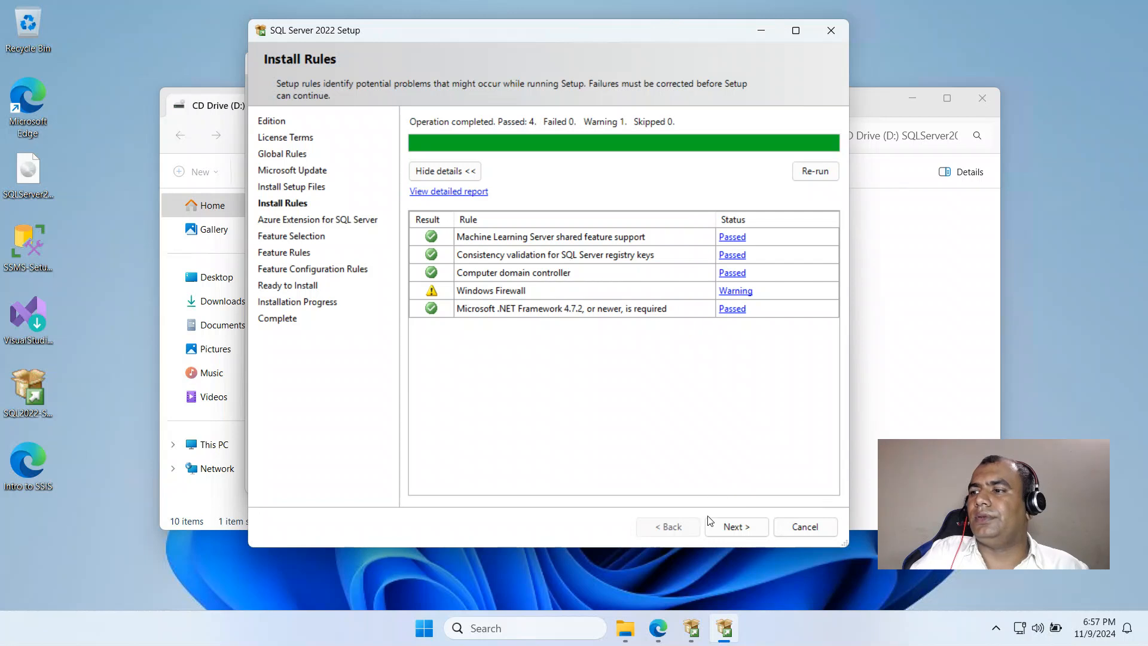
{"action": "left_click", "coordinate": [733, 526]}
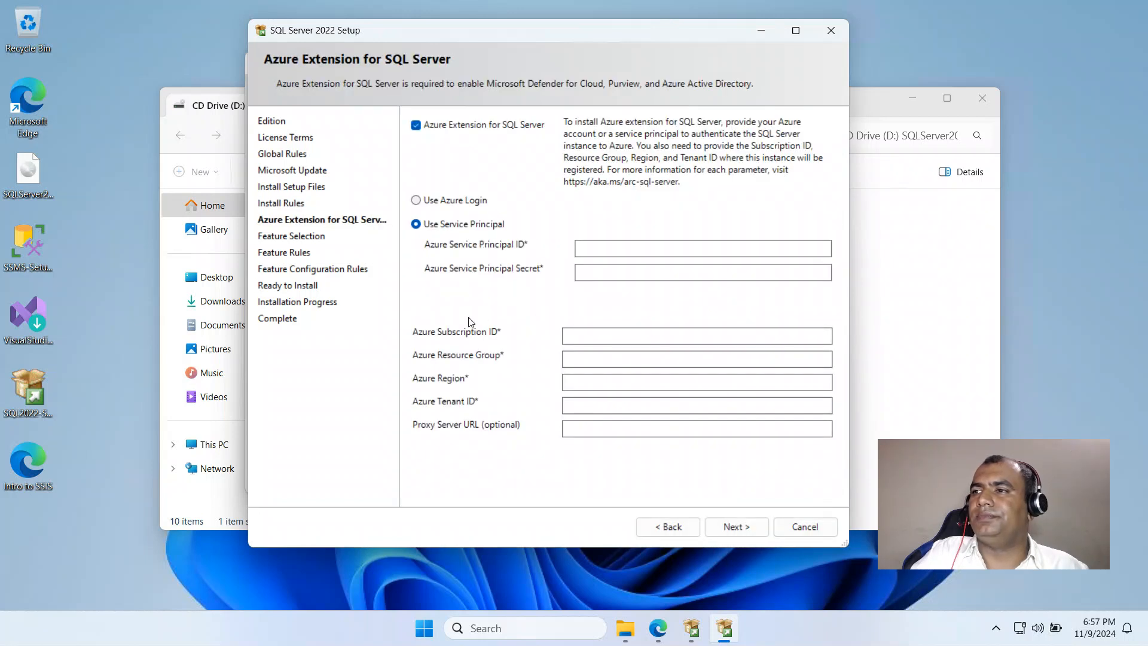
{"action": "left_click", "coordinate": [416, 125]}
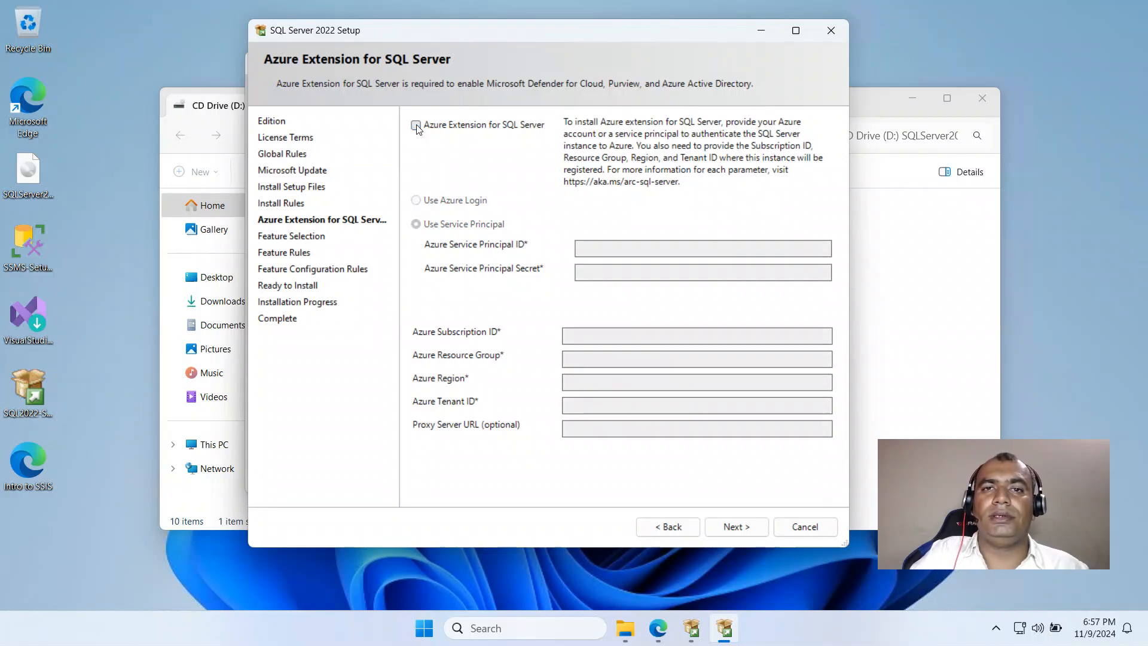
{"action": "left_click", "coordinate": [736, 527]}
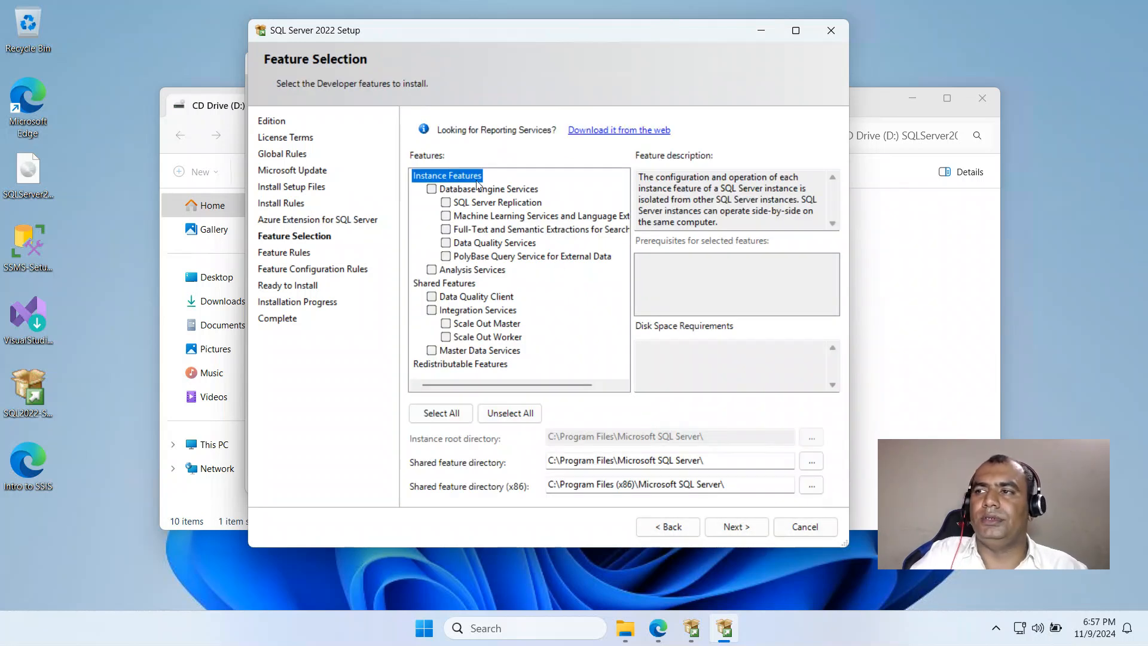
Select Database Engine Services, Analysis Services, and Integration Services with Scale Out Master and Scale Out Worker, and continue to the instance configuration
{"action": "left_click", "coordinate": [430, 190]}
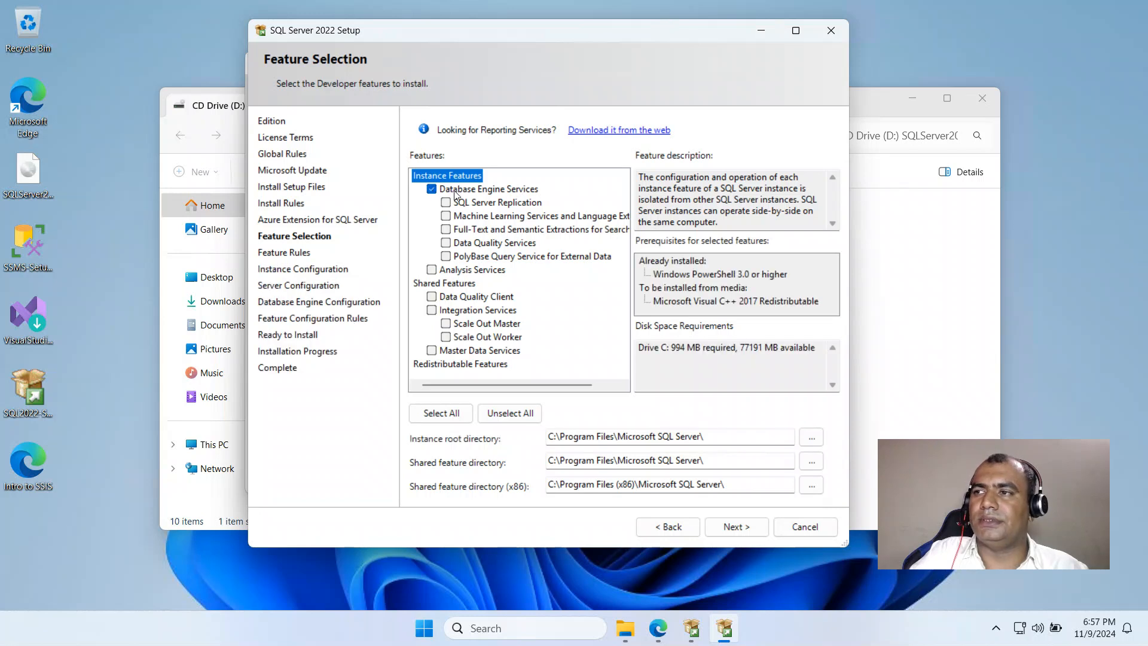
{"action": "left_click", "coordinate": [431, 270]}
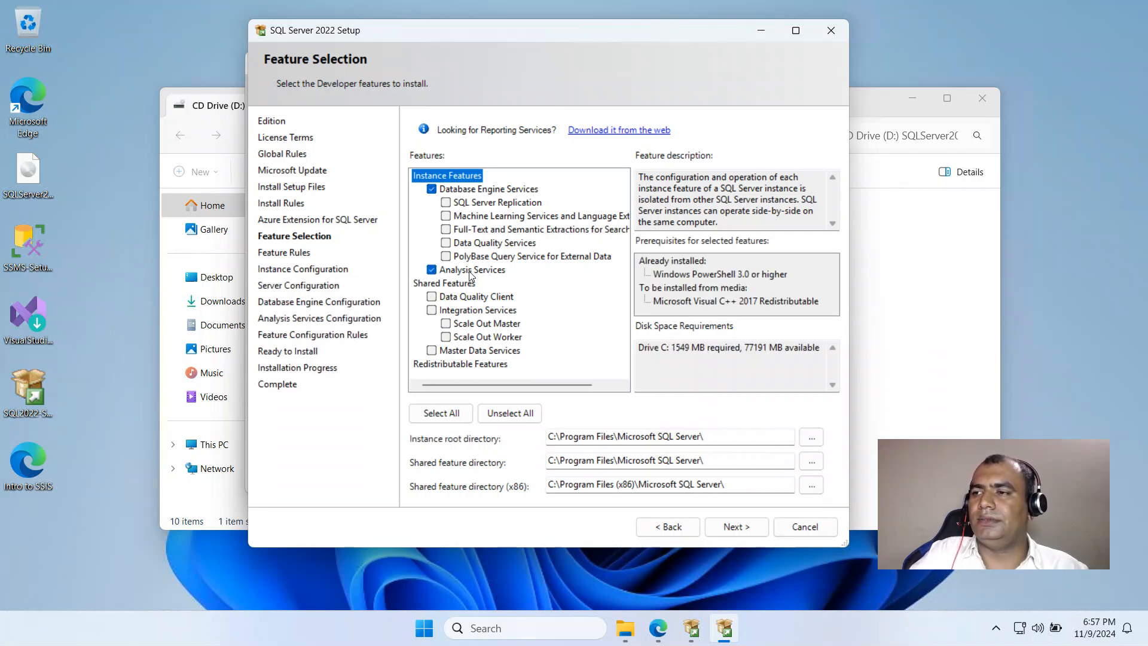
{"action": "left_click", "coordinate": [432, 311]}
{"action": "left_click", "coordinate": [447, 325]}
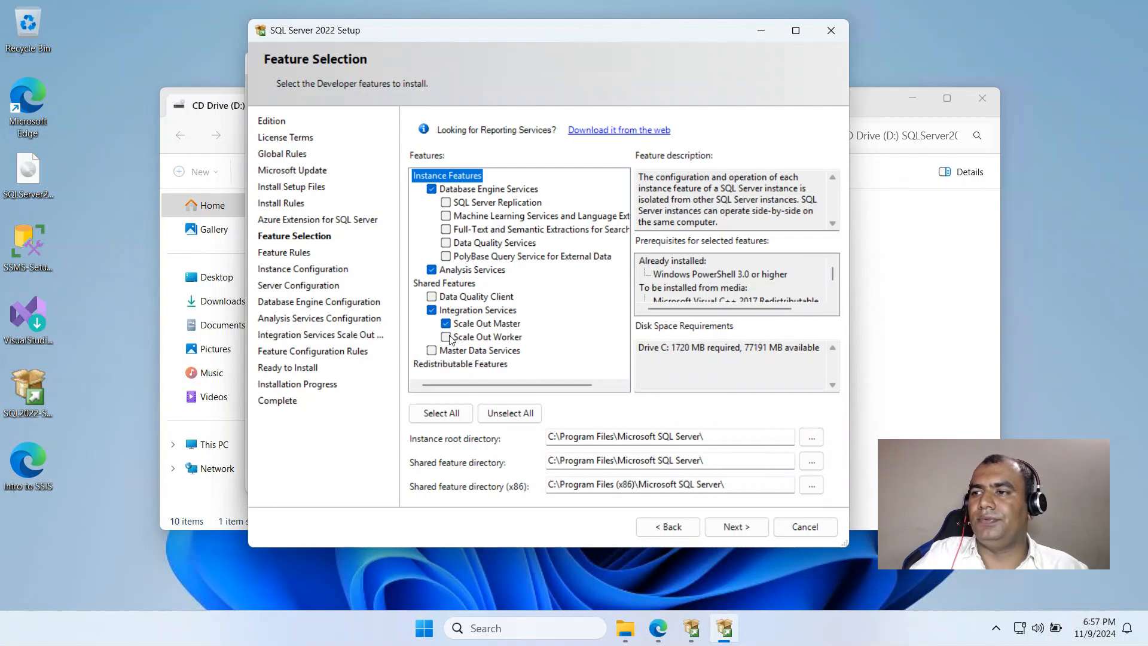
{"action": "left_click", "coordinate": [445, 337]}
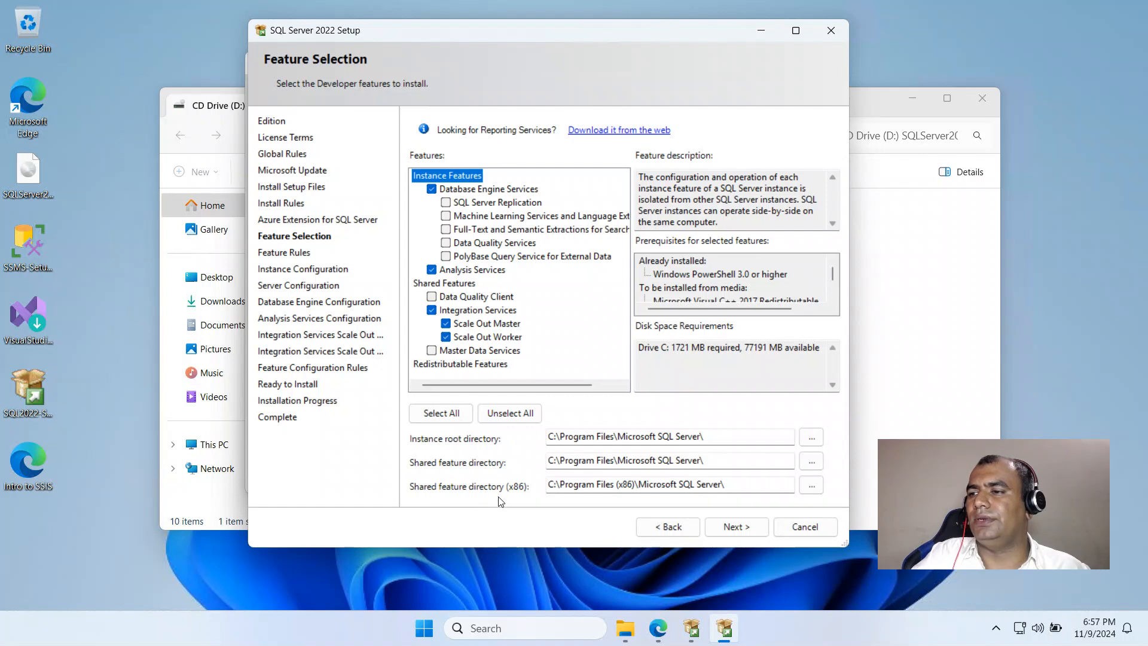
{"action": "left_click", "coordinate": [739, 524]}
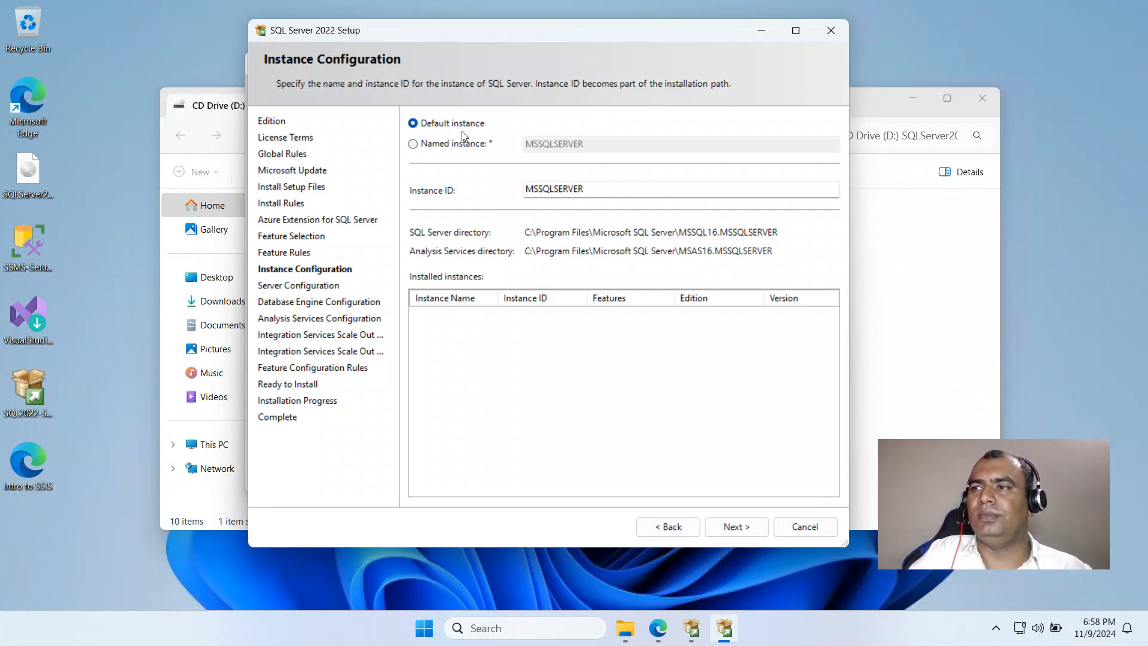
Configure a named instance called MSSQLSERVER2022 with the matching instance ID and continue to the server configuration
{"action": "left_click", "coordinate": [569, 189]}
{"action": "left_click_drag", "start_coordinate": [585, 189], "coordinate": [524, 190]}
{"action": "key", "text": "ctrl+c"}
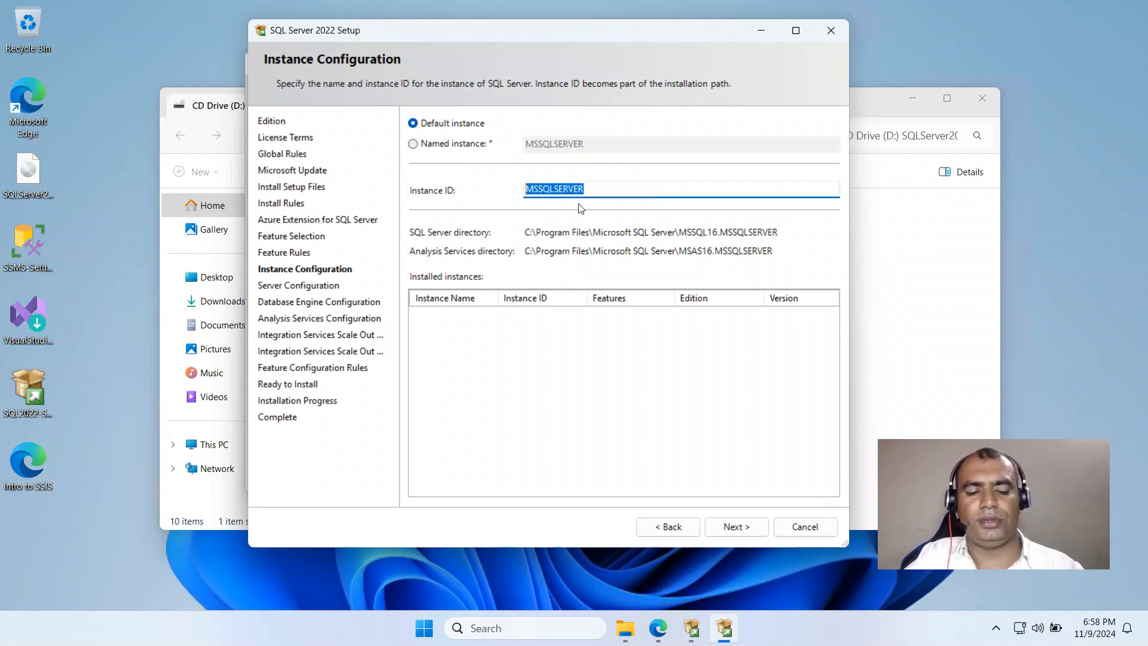
{"action": "left_click", "coordinate": [413, 145]}
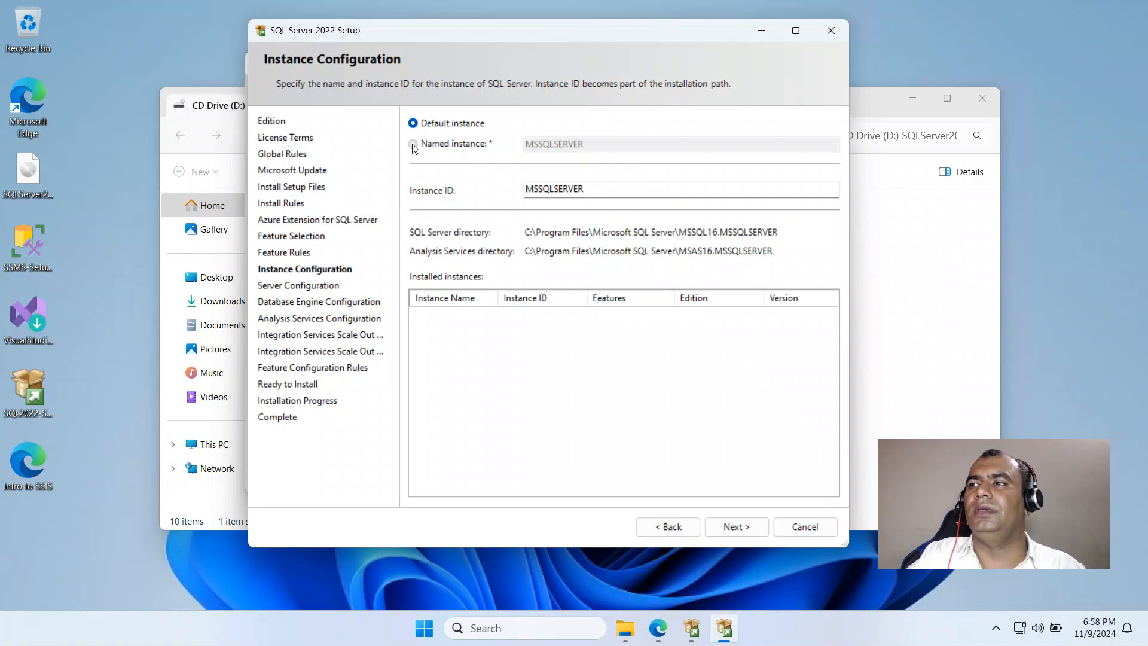
{"action": "key", "text": "ctrl+v"}
{"action": "type", "text": "2022"}
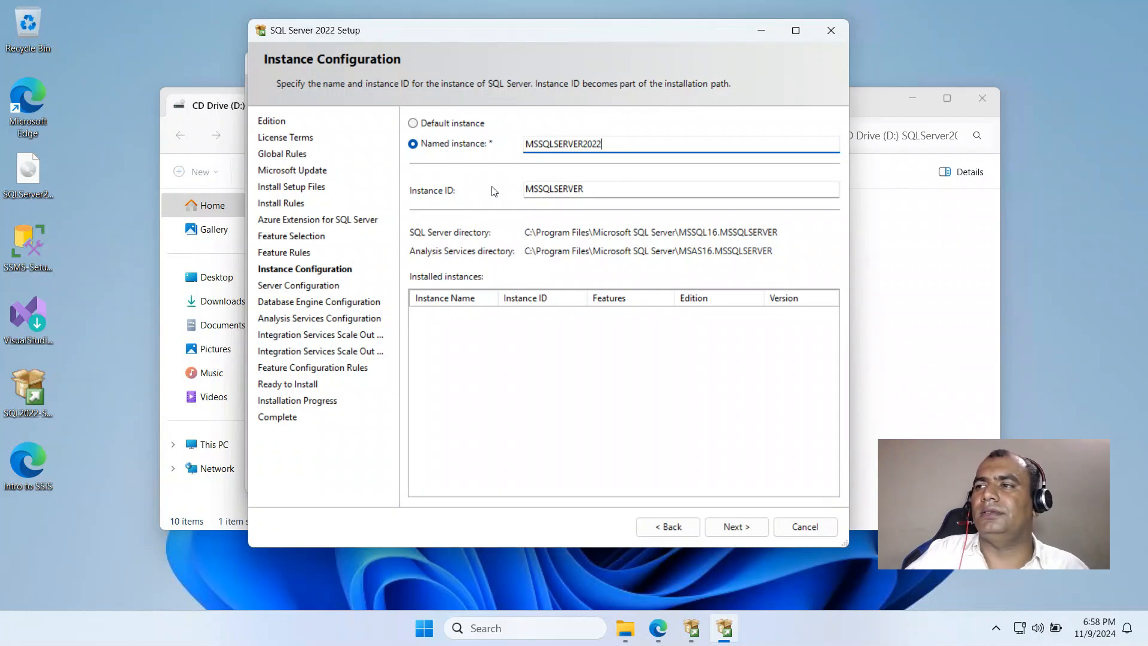
{"action": "left_click", "coordinate": [621, 192]}
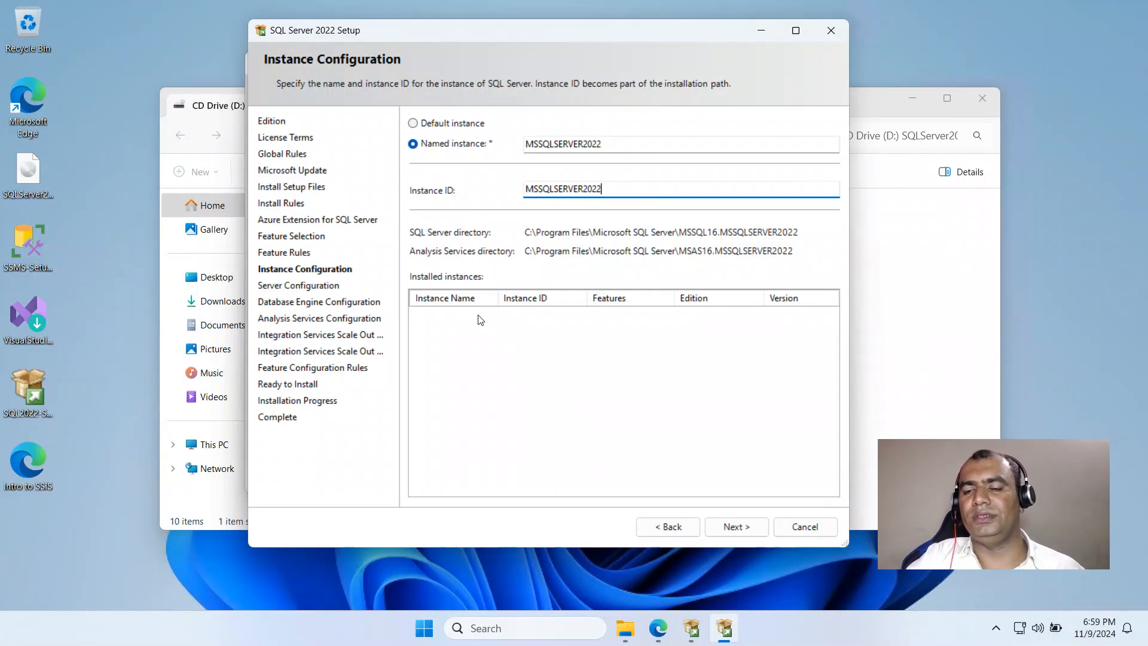
{"action": "left_click", "coordinate": [742, 526]}
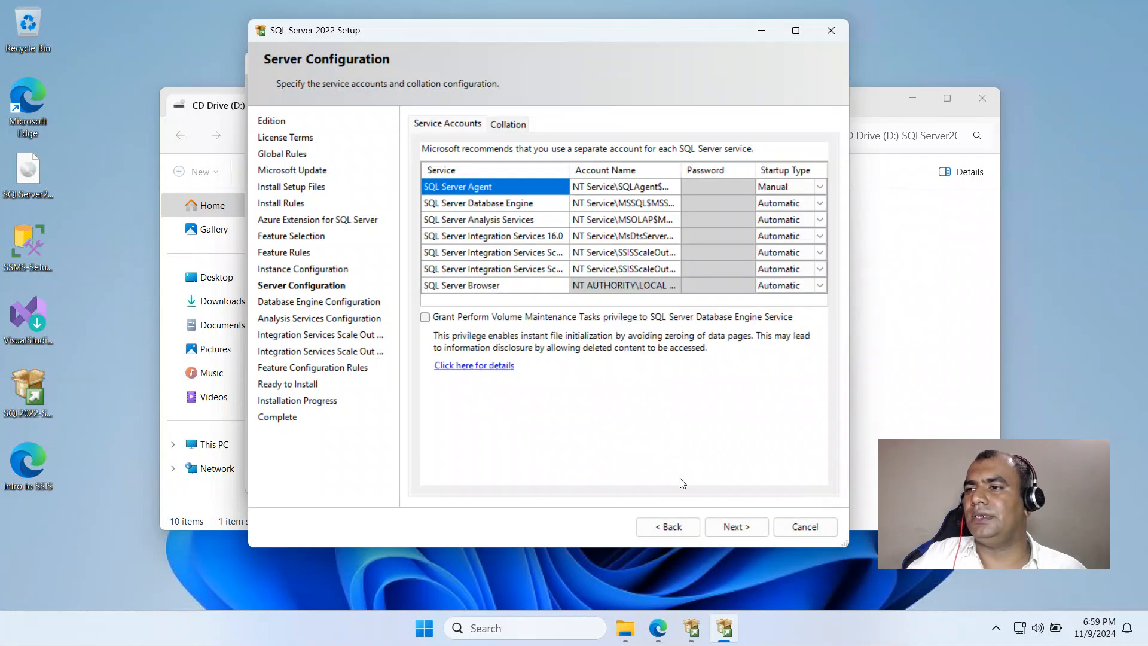
Keep the default service accounts, choose Mixed Mode authentication for the Database Engine, and enter and confirm the sa account password
{"action": "left_click", "coordinate": [737, 528]}
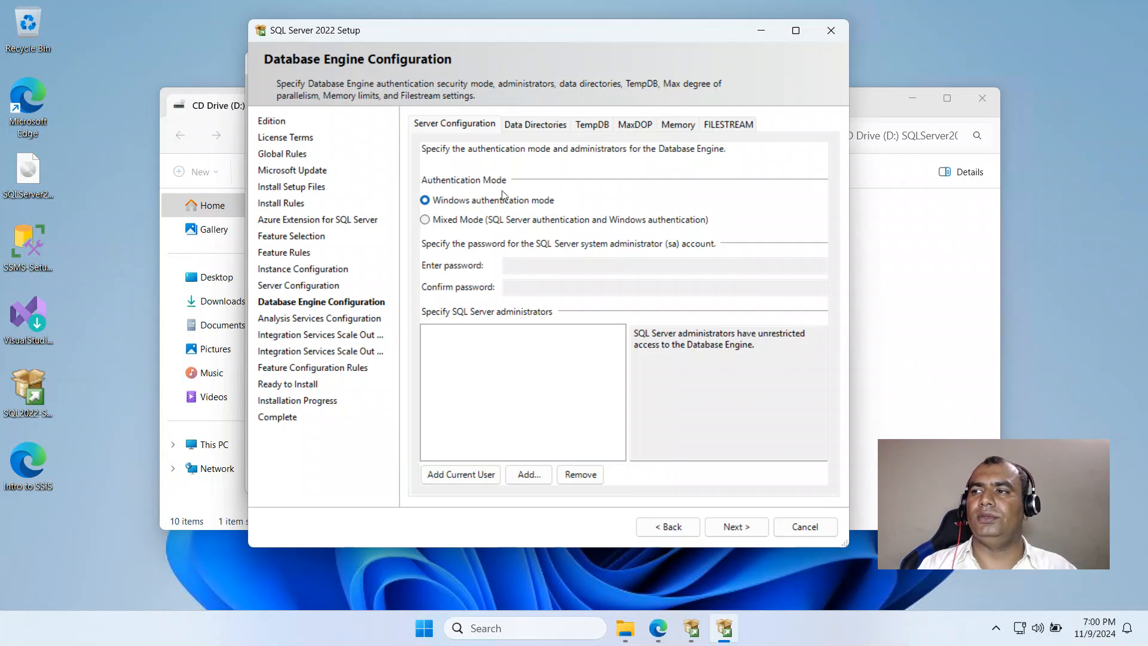
{"action": "left_click", "coordinate": [426, 221]}
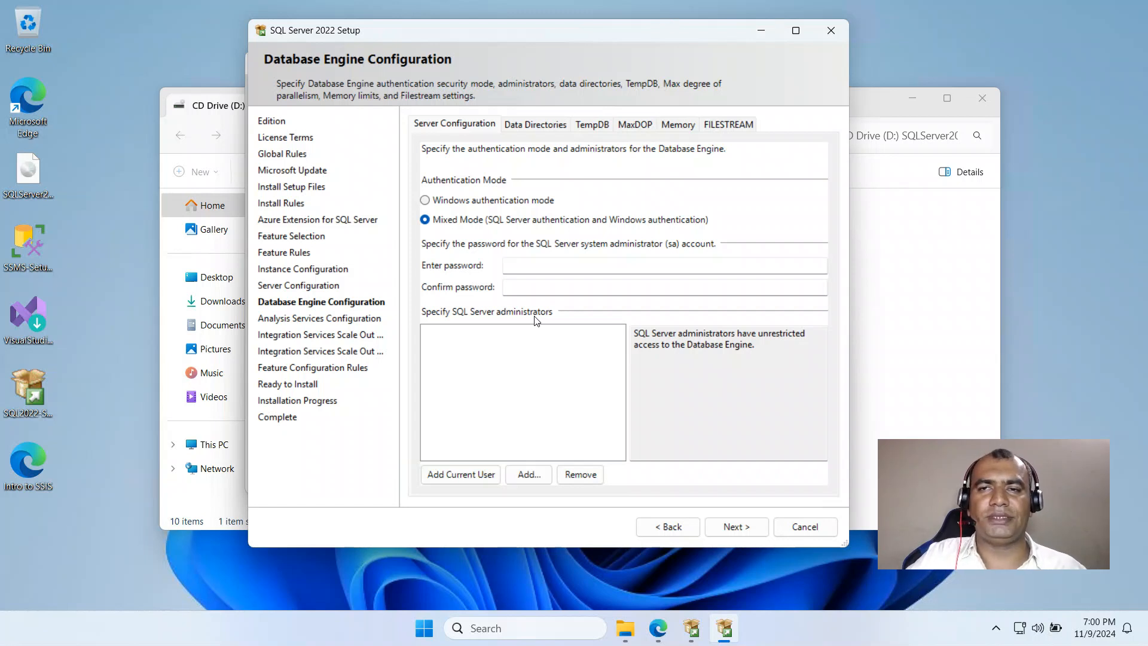
{"action": "left_click", "coordinate": [526, 266]}
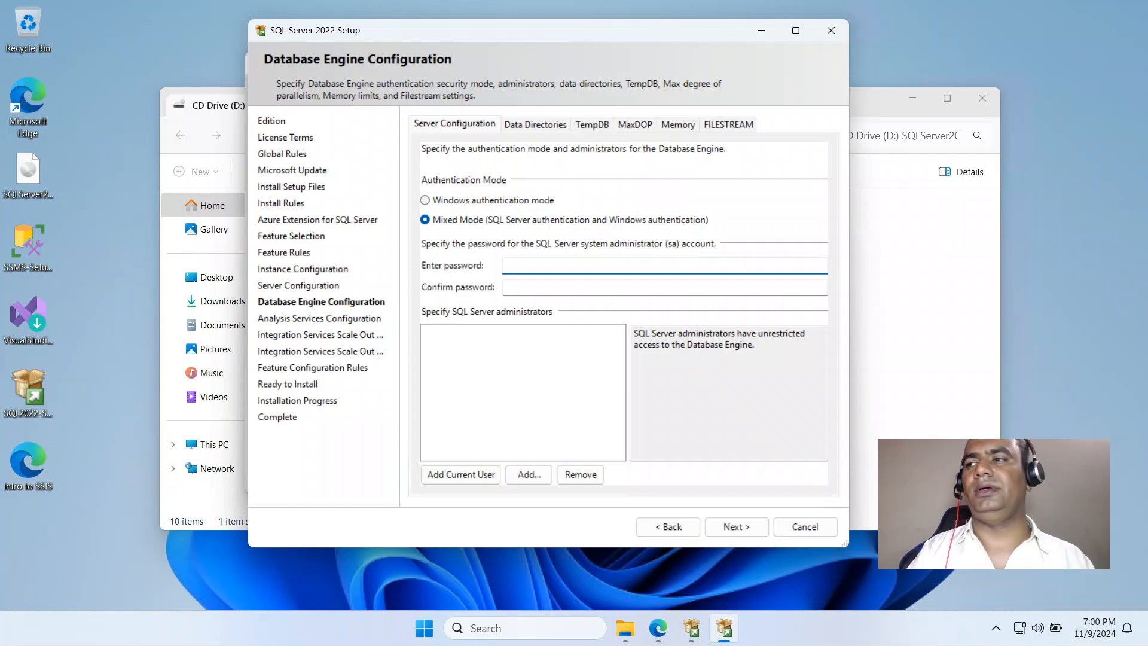
{"action": "type", "text": "••••••"}
{"action": "key", "text": "Tab"}
{"action": "type", "text": "•••"}
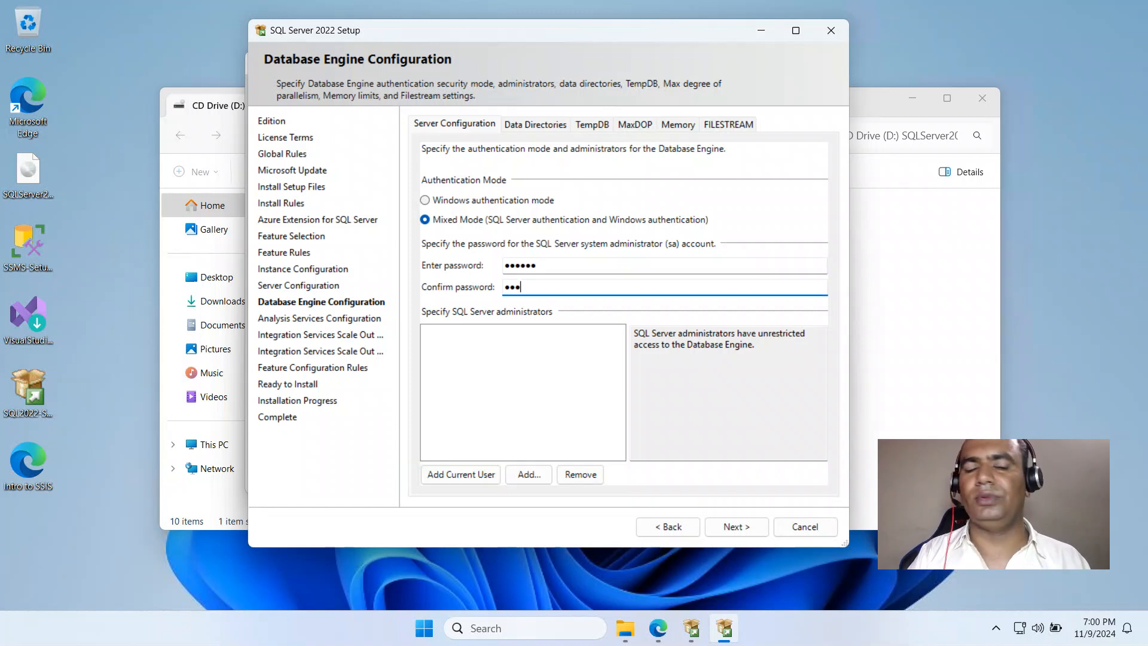
{"action": "type", "text": "•••"}
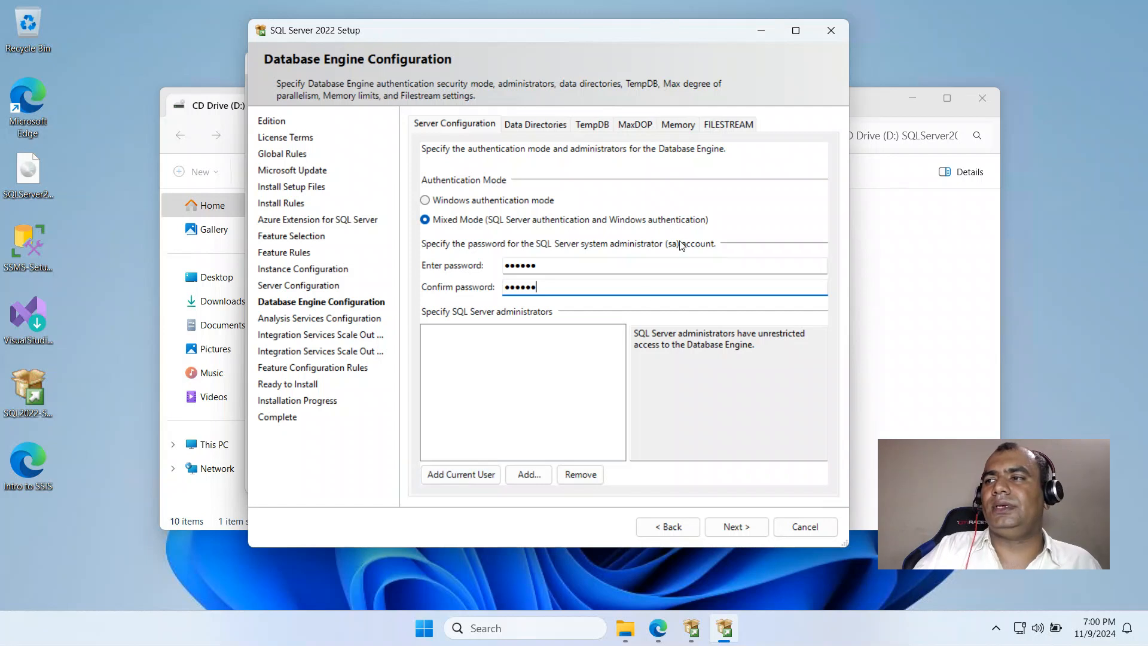
Add the current user as administrator for both the Database Engine and Analysis Services, keeping Tabular Mode
{"action": "left_click", "coordinate": [464, 477]}
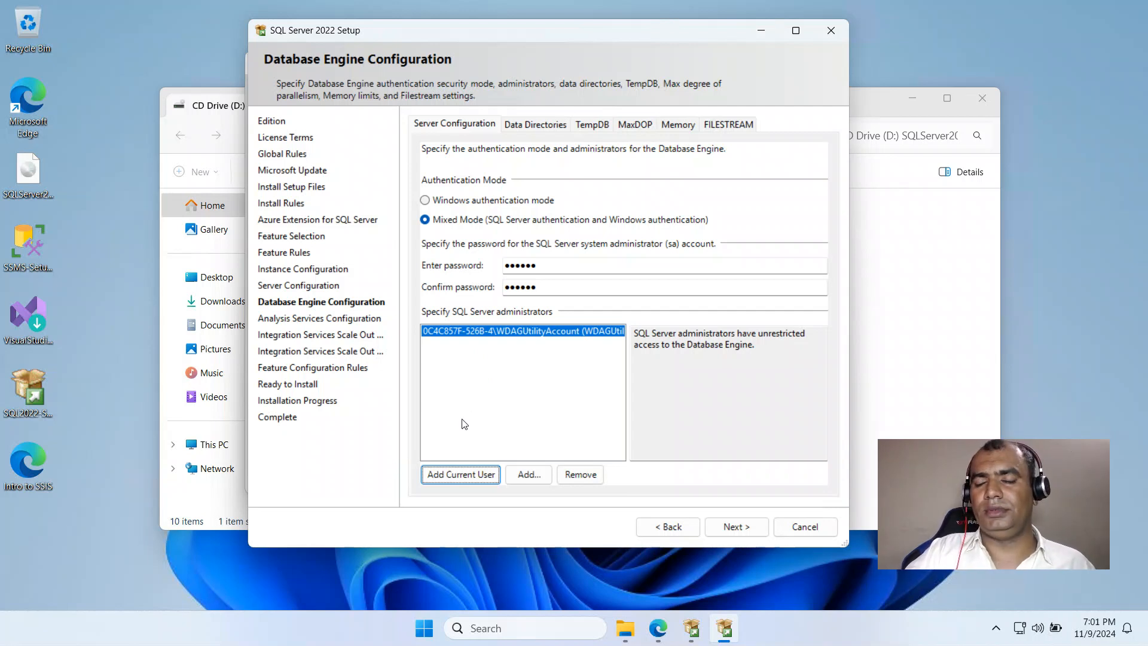
{"action": "left_click", "coordinate": [740, 526]}
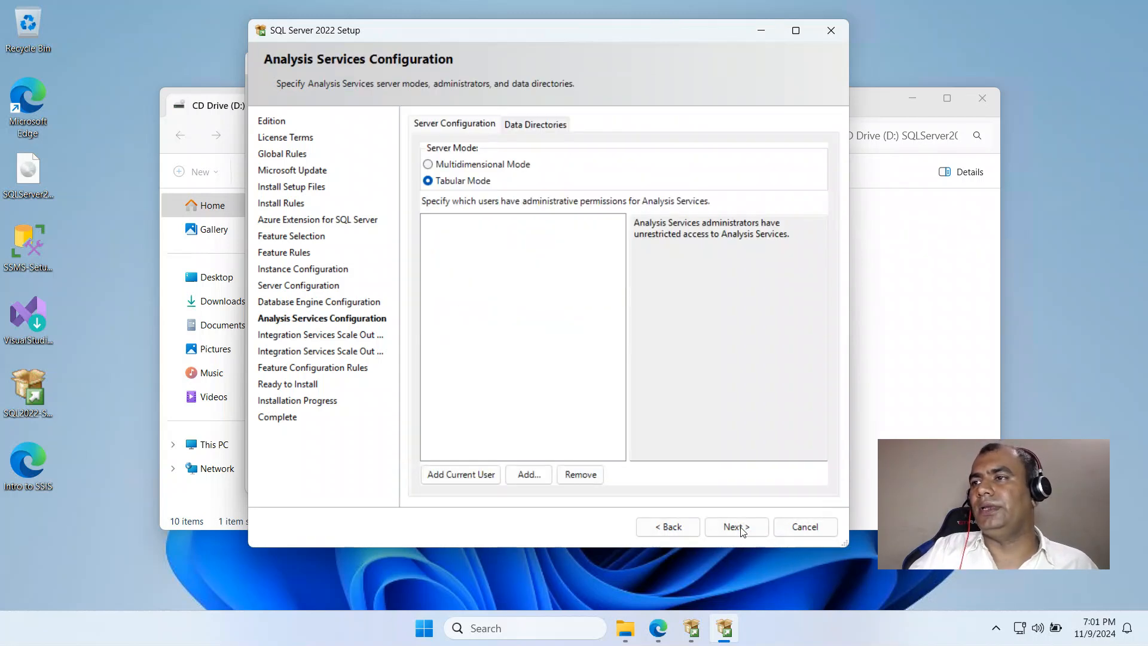
{"action": "left_click", "coordinate": [740, 527]}
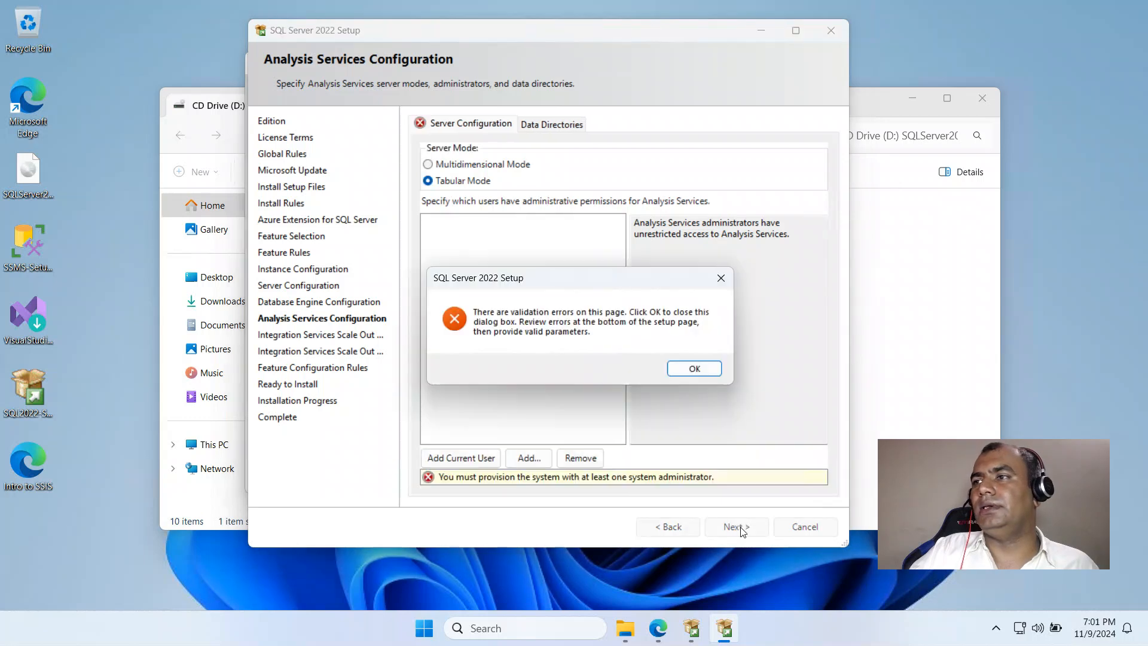
{"action": "left_click", "coordinate": [694, 368]}
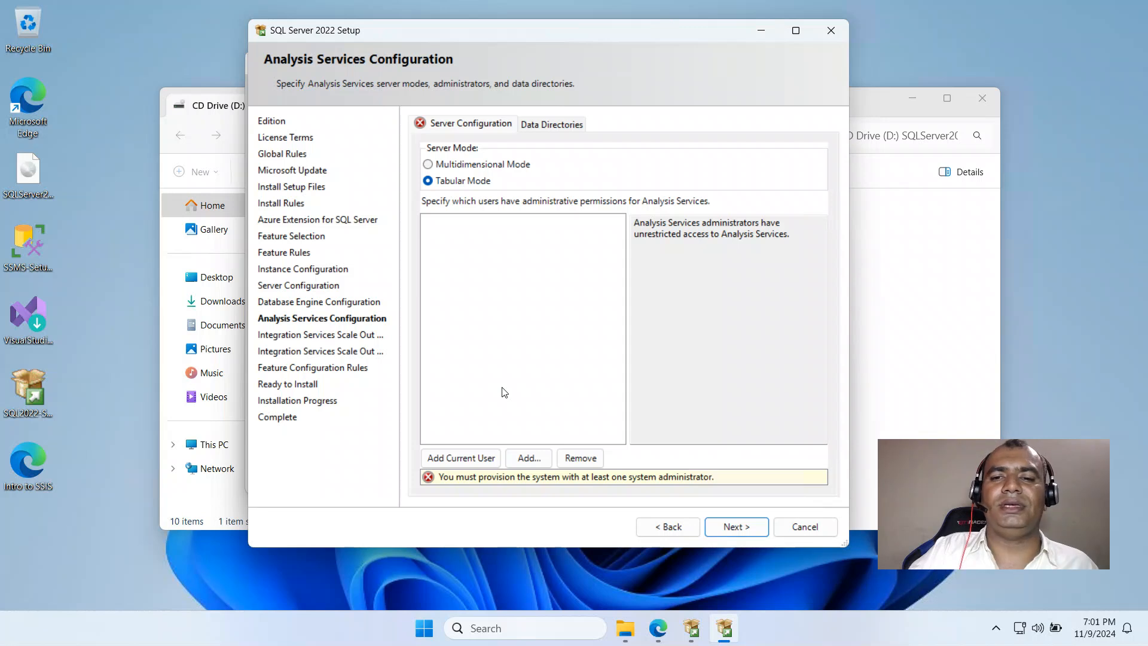
{"action": "left_click", "coordinate": [473, 457]}
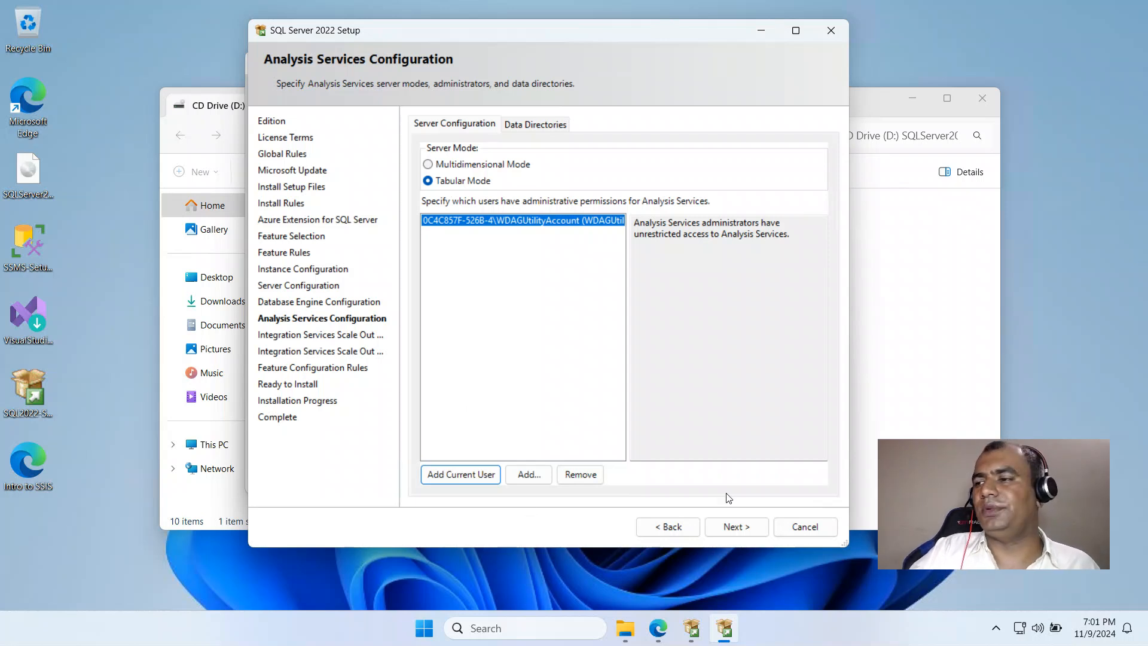
Continue to the installation summary, keeping Scale Out port 8391, a new SSL certificate for the master node and the default worker node endpoint
{"action": "left_click", "coordinate": [738, 526]}
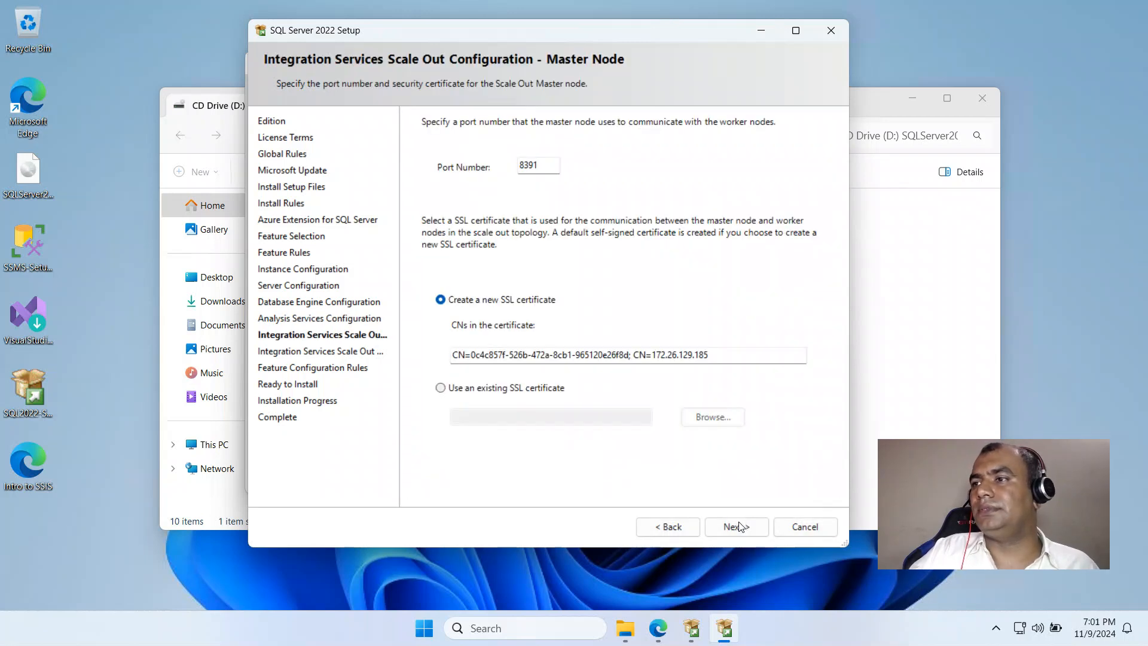
{"action": "left_click", "coordinate": [739, 526]}
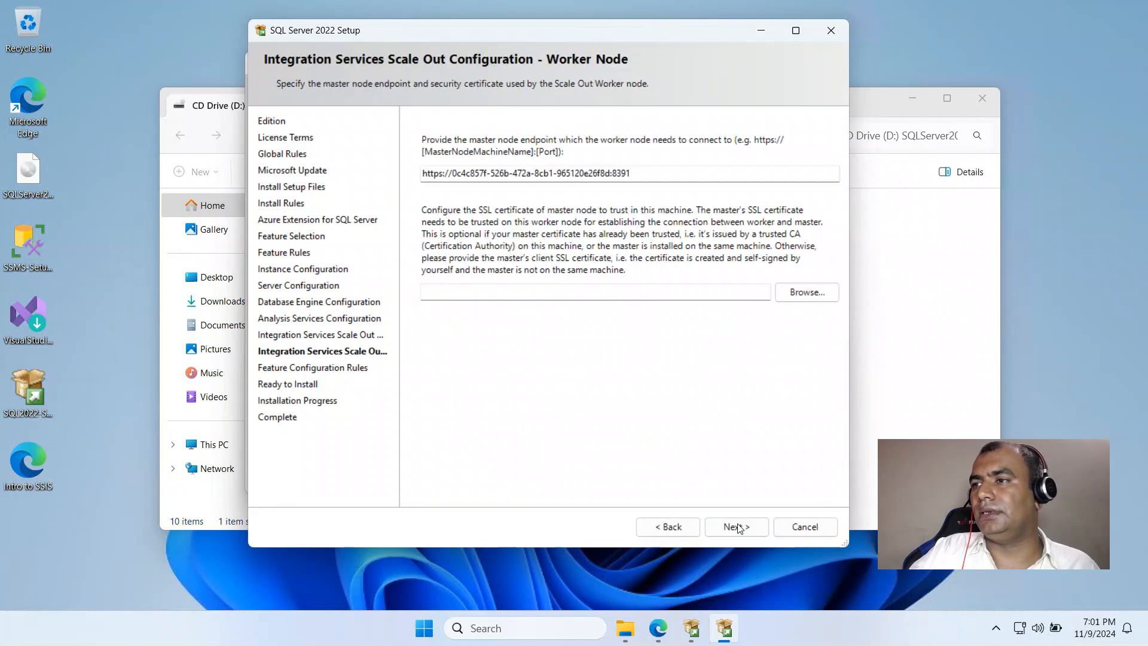
{"action": "left_click", "coordinate": [739, 526]}
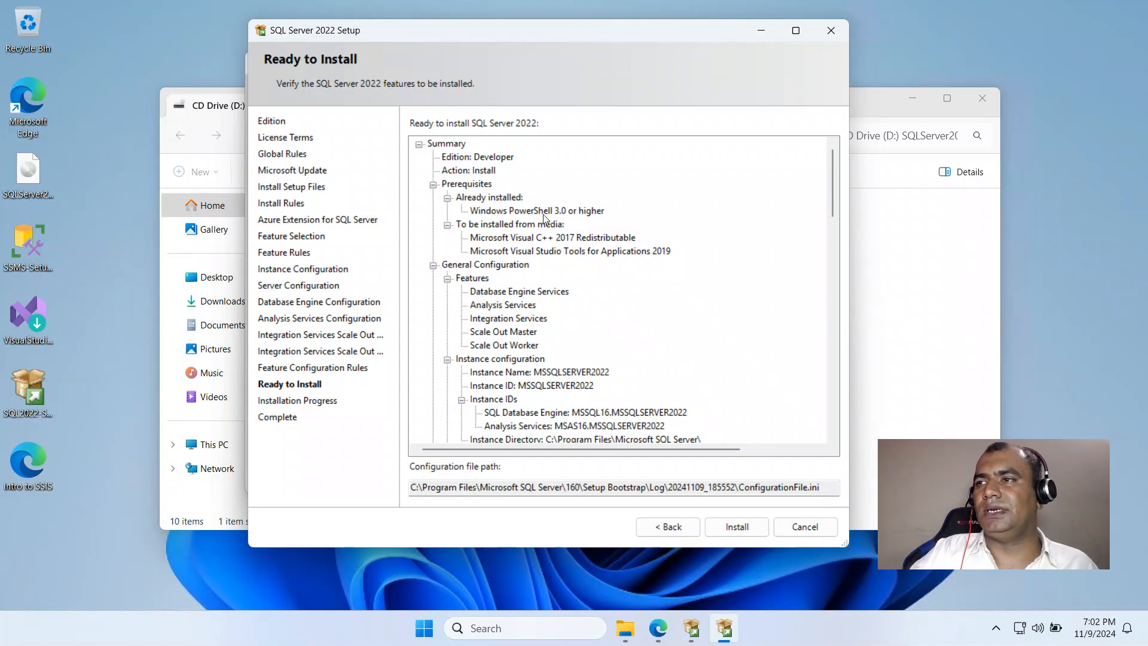
Examine the installation summary for the selected features, instance settings, service accounts, directories and shared Integration Services configuration
{"action": "scroll", "coordinate": [544, 219], "scroll_direction": "down", "scroll_amount": 5}
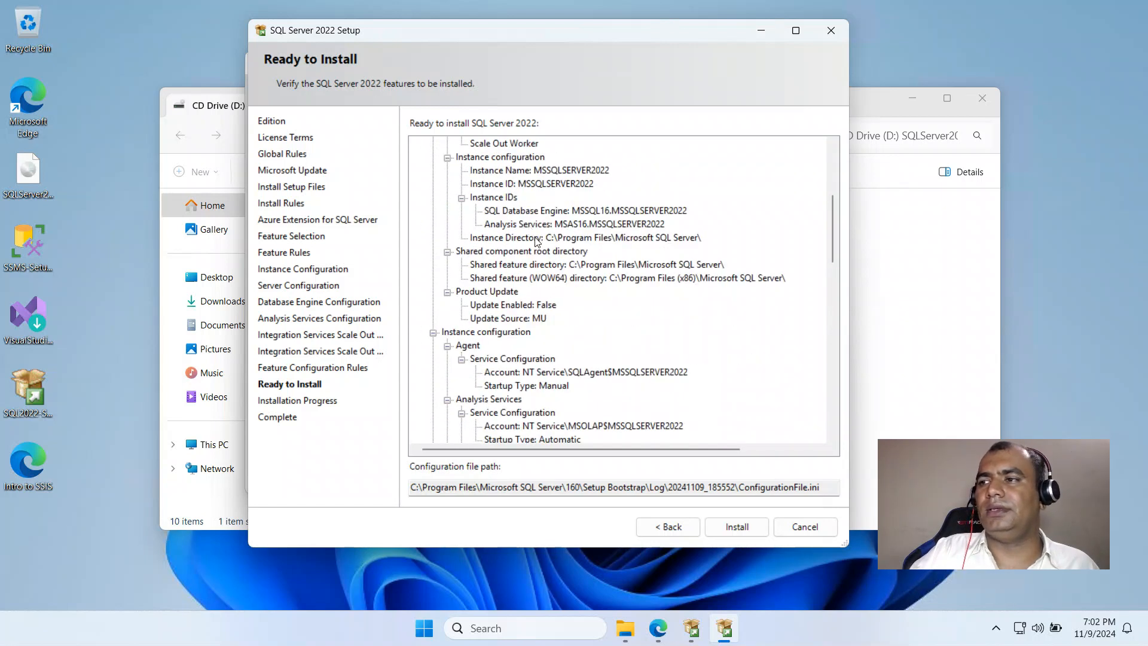
{"action": "scroll", "coordinate": [536, 241], "scroll_direction": "down", "scroll_amount": 7}
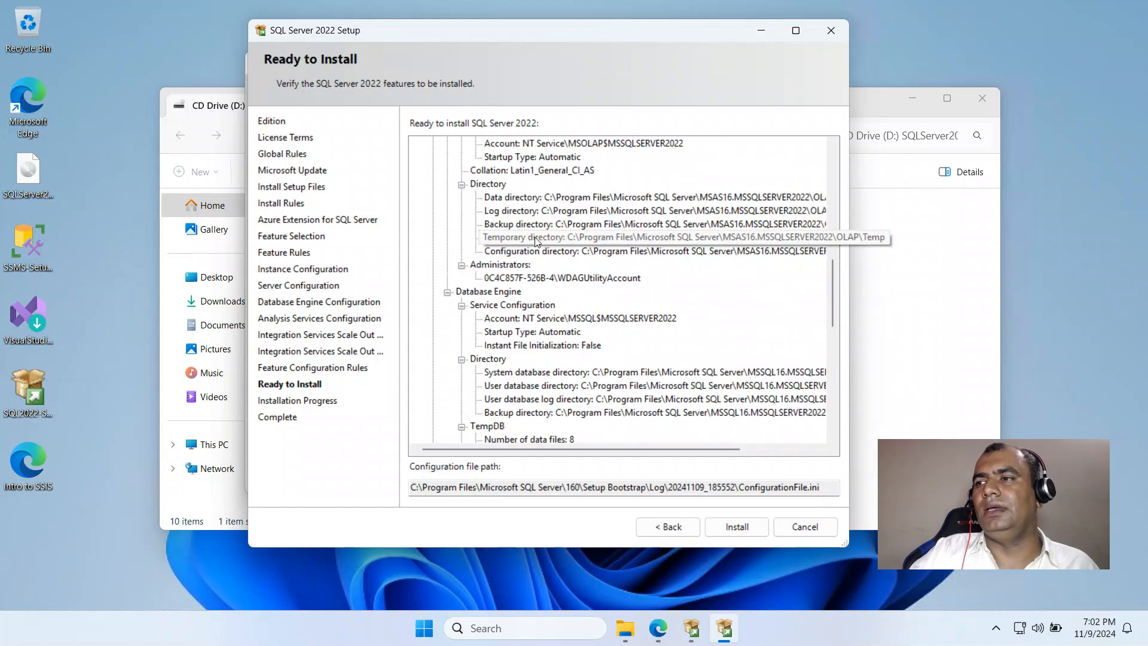
{"action": "scroll", "coordinate": [536, 241], "scroll_direction": "down", "scroll_amount": 11}
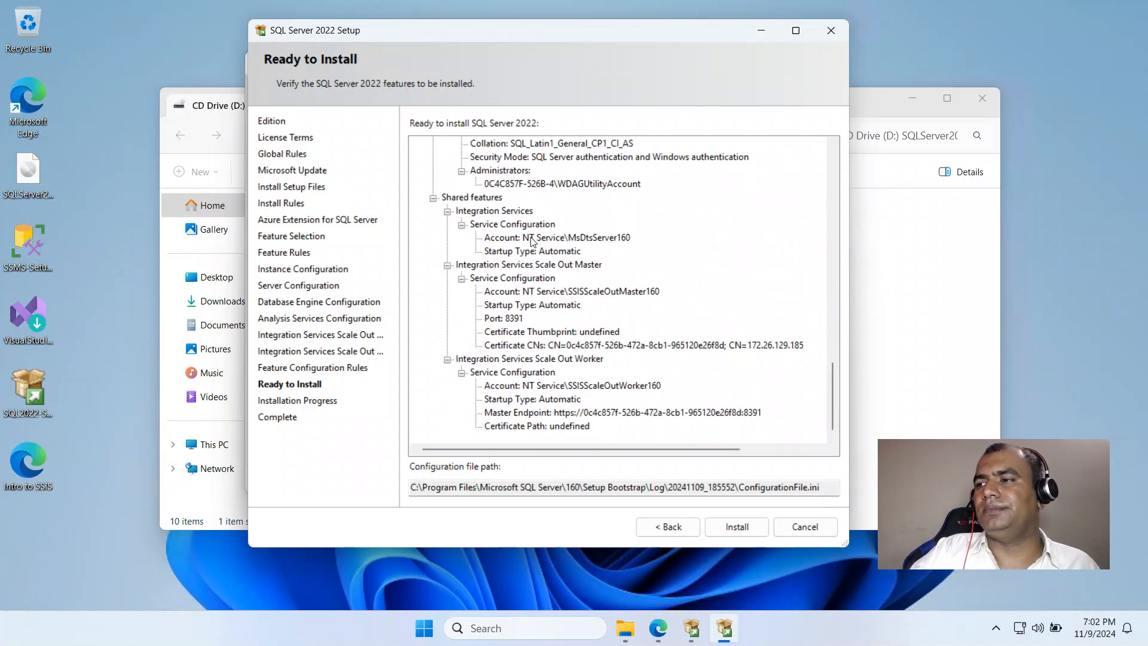
{"action": "scroll", "coordinate": [495, 359], "scroll_direction": "up", "scroll_amount": 7}
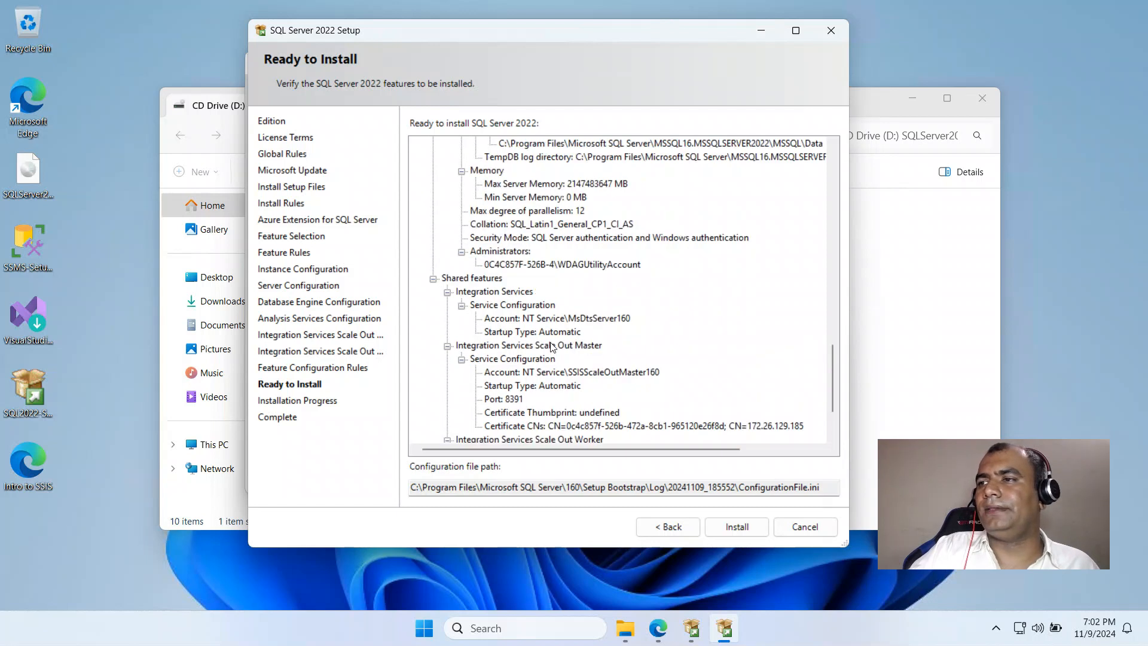
{"action": "scroll", "coordinate": [492, 296], "scroll_direction": "up", "scroll_amount": 3}
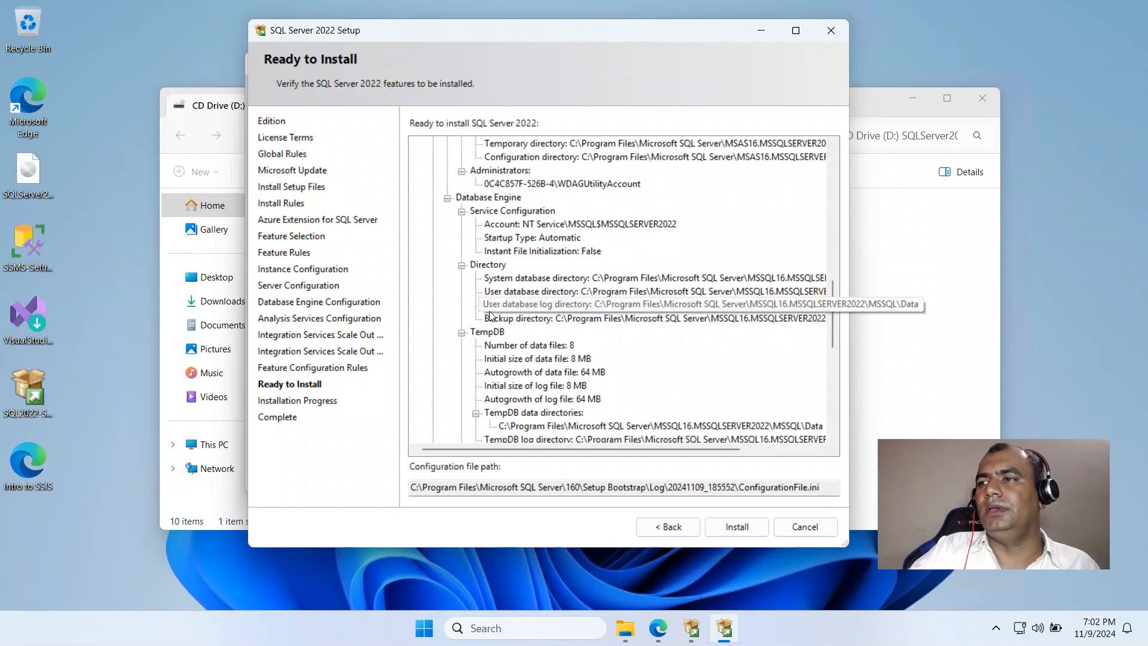
{"action": "scroll", "coordinate": [489, 316], "scroll_direction": "up", "scroll_amount": 1}
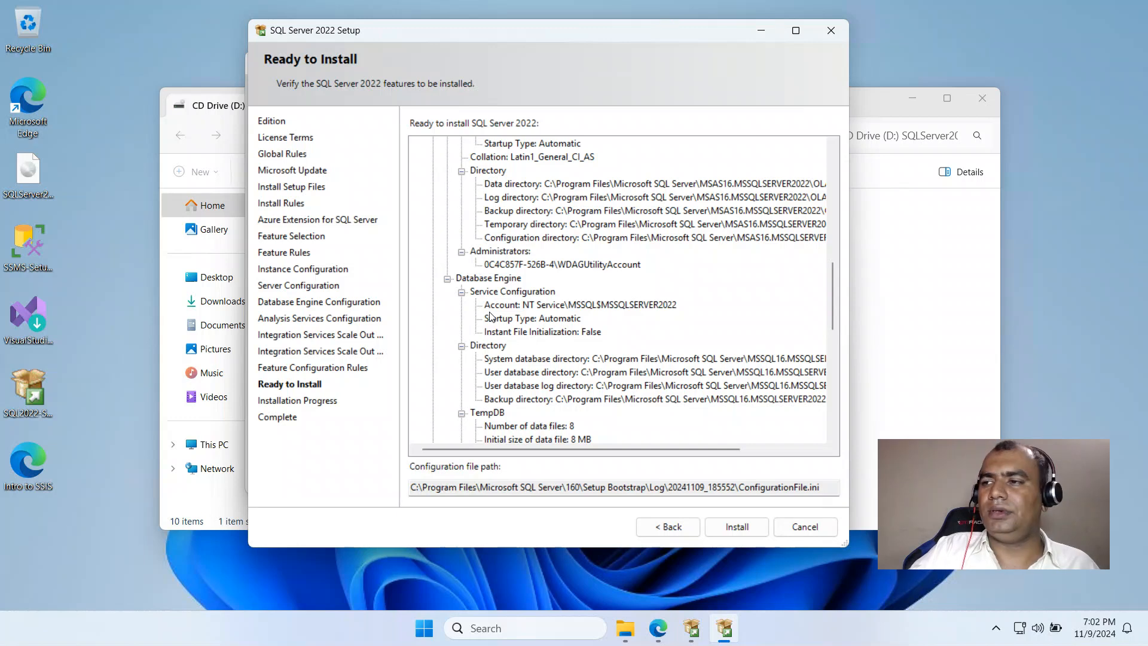
{"action": "scroll", "coordinate": [490, 317], "scroll_direction": "up", "scroll_amount": 5}
{"action": "scroll", "coordinate": [491, 317], "scroll_direction": "up", "scroll_amount": 5}
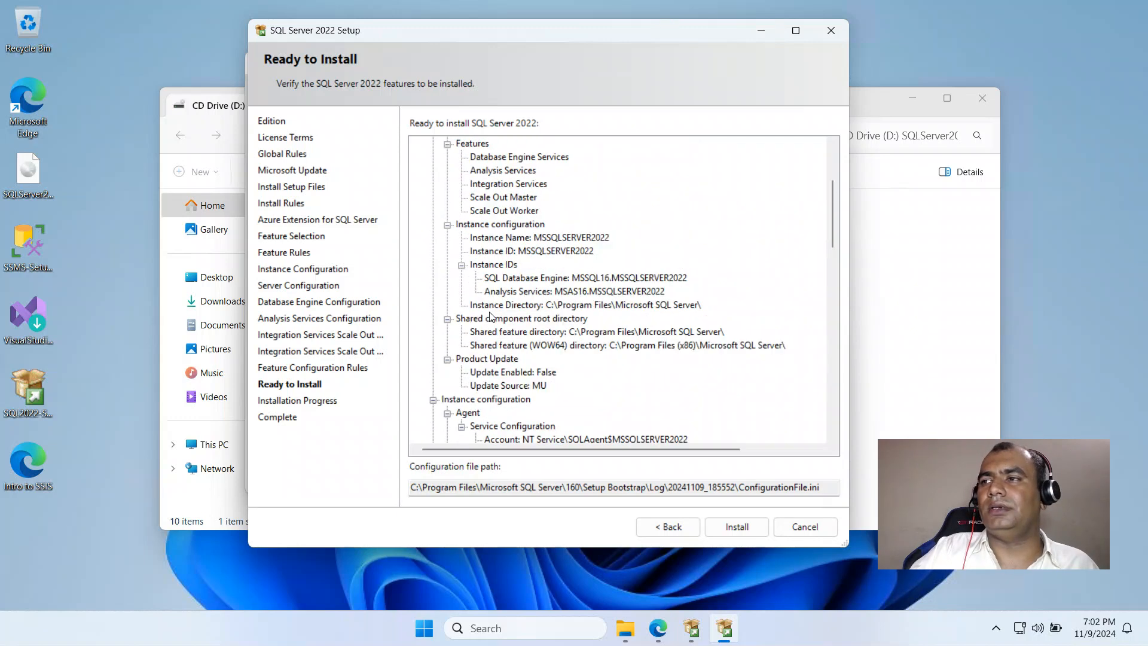
{"action": "scroll", "coordinate": [490, 317], "scroll_direction": "down", "scroll_amount": 20}
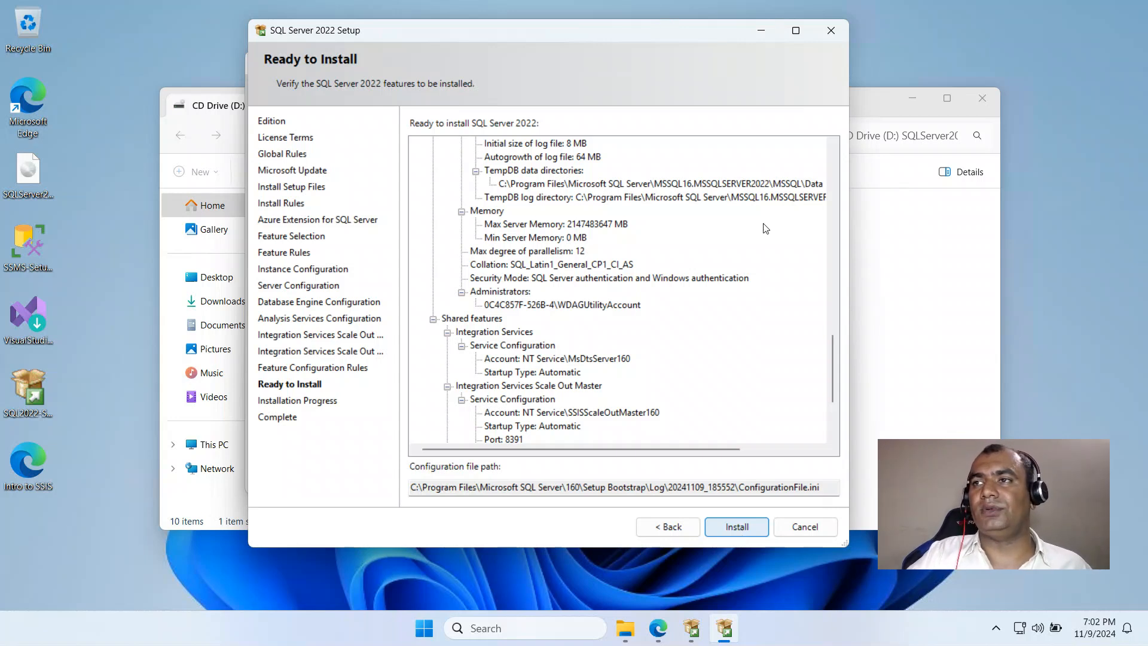
Cancel the SQL Server 2022 setup wizard without installing and return to the SQL Server Installation Center
{"action": "left_click", "coordinate": [831, 35]}
{"action": "left_click", "coordinate": [625, 365]}
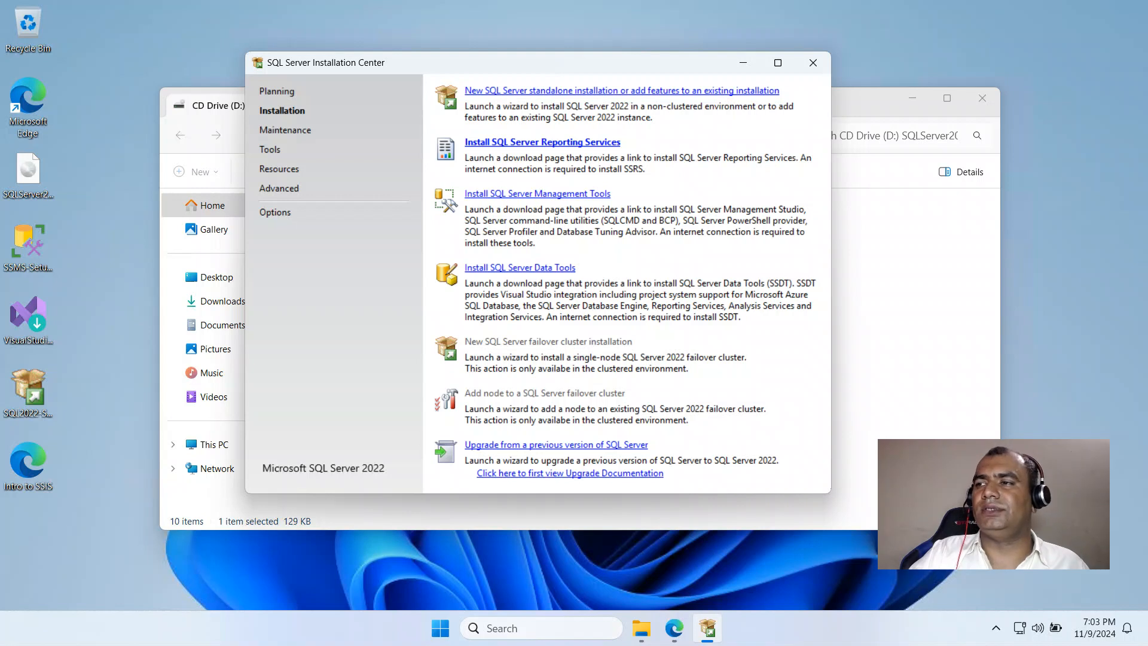
Open the SQL Server Management Studio download page from the Installation Center and locate the SSMS 20.2 download link
{"action": "left_click", "coordinate": [538, 194]}
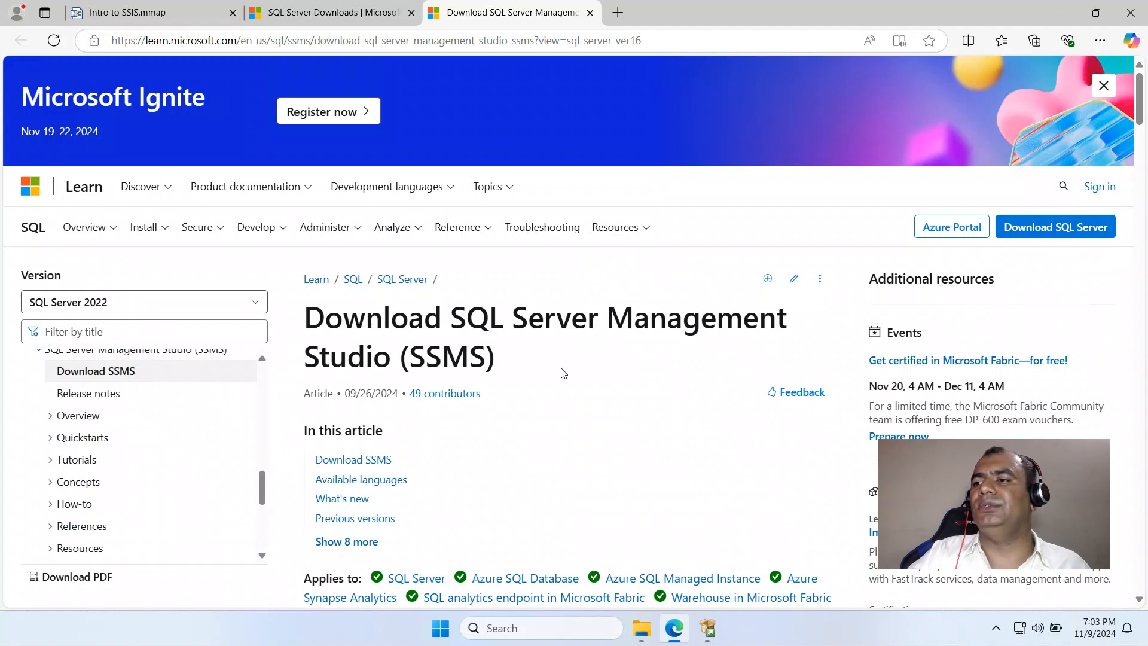
{"action": "scroll", "coordinate": [536, 393], "scroll_direction": "down", "scroll_amount": 8}
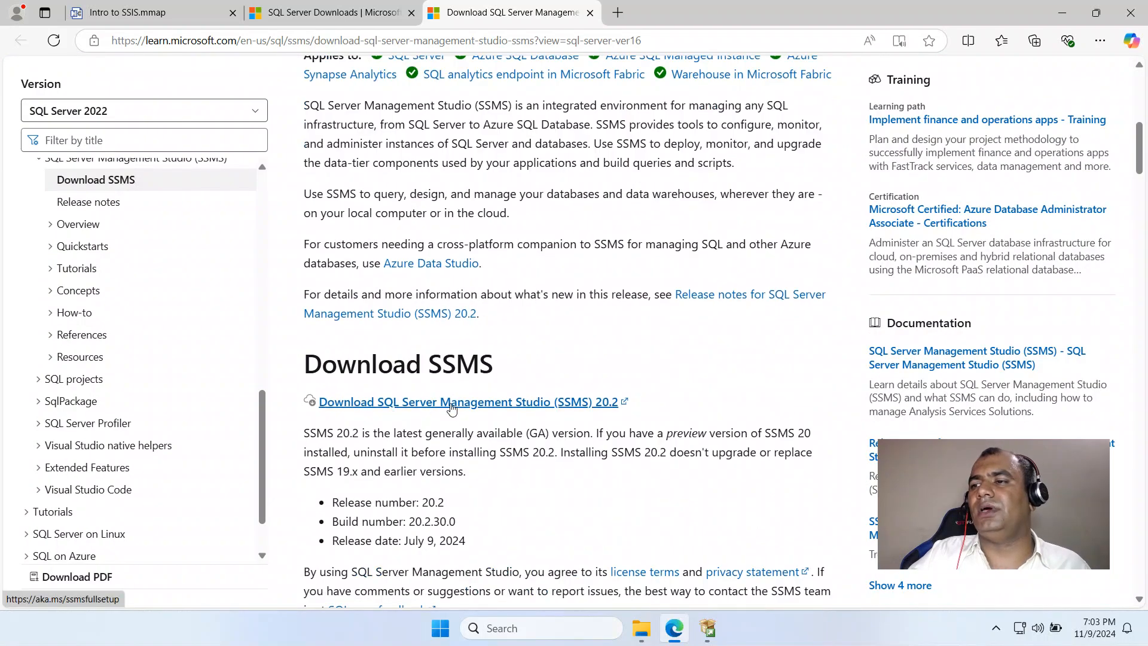
{"action": "scroll", "coordinate": [572, 409], "scroll_direction": "up", "scroll_amount": 1}
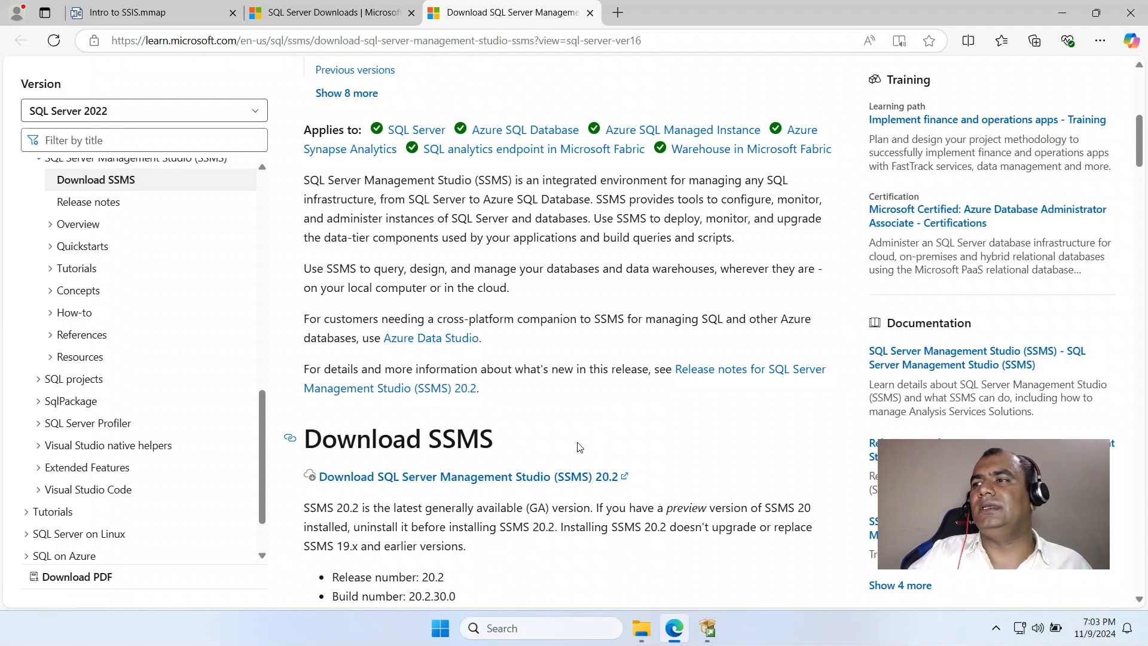
Start downloading the SSMS 20.2 installer from the Download SSMS section and cancel the download
{"action": "scroll", "coordinate": [572, 443], "scroll_direction": "up", "scroll_amount": 3}
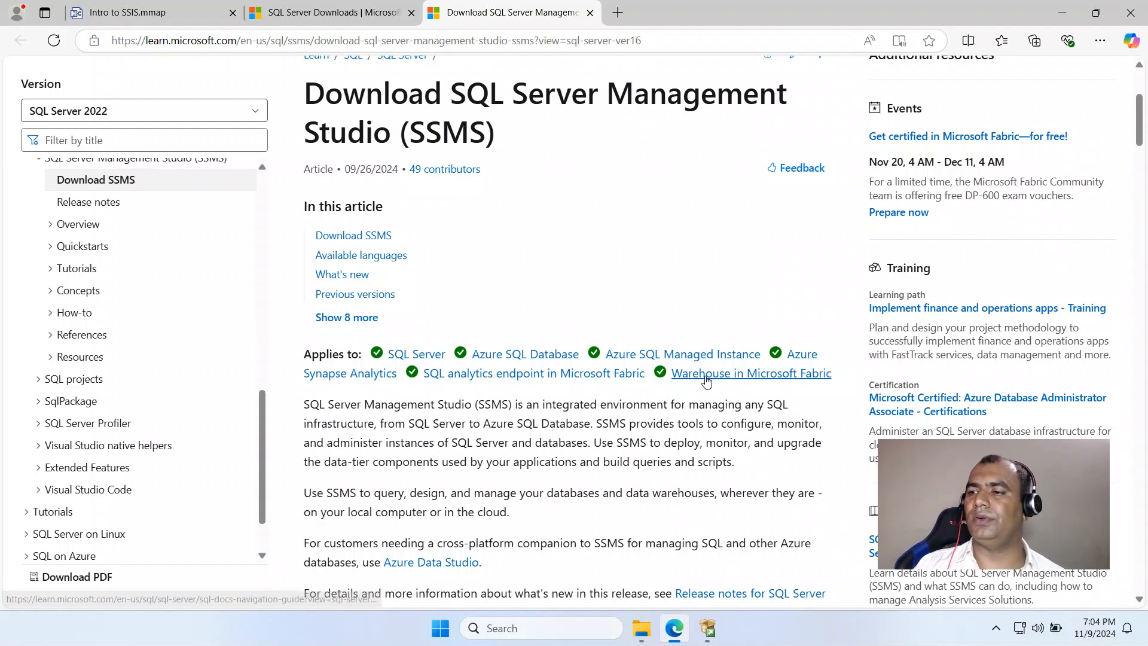
{"action": "scroll", "coordinate": [665, 395], "scroll_direction": "down", "scroll_amount": 5}
{"action": "scroll", "coordinate": [666, 395], "scroll_direction": "down", "scroll_amount": 3}
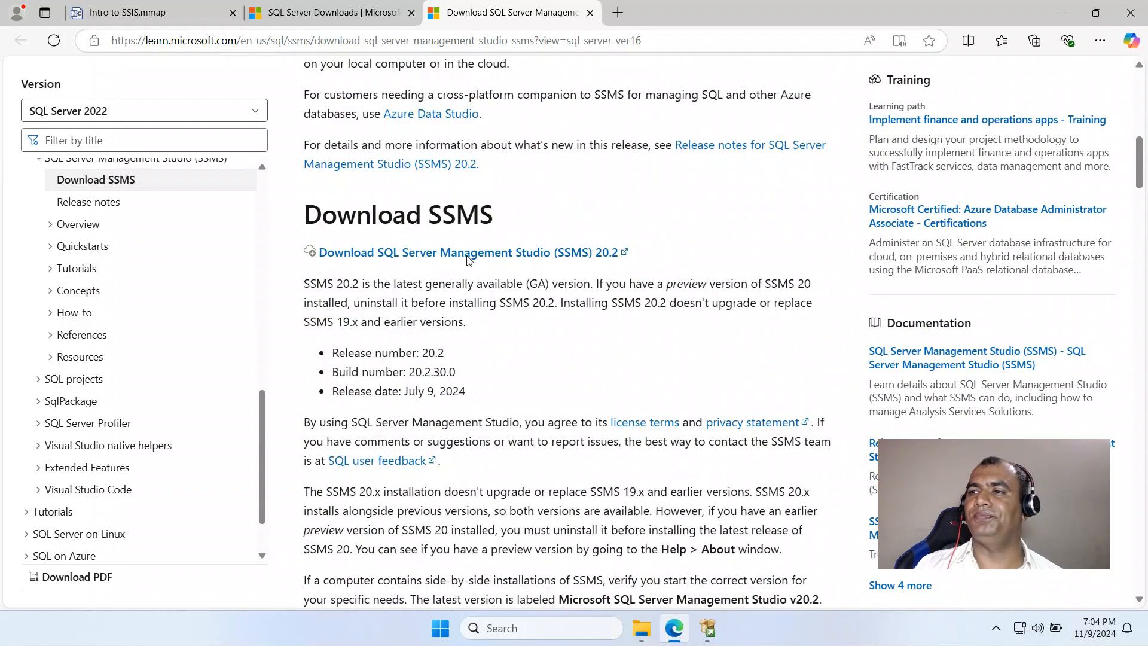
{"action": "left_click", "coordinate": [558, 253]}
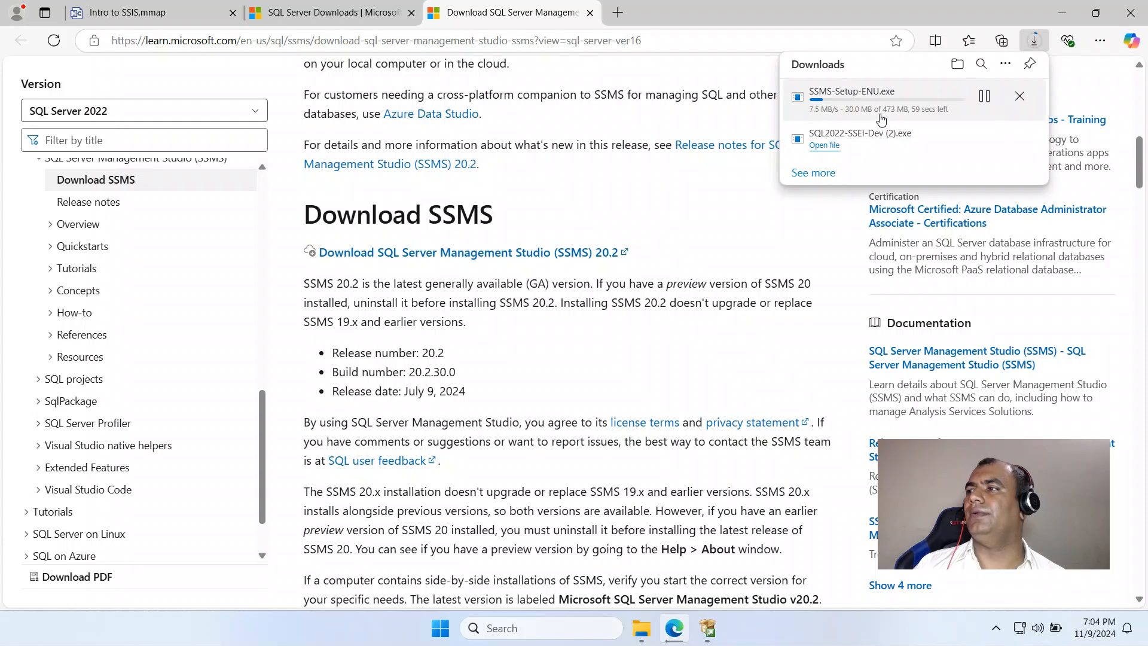
{"action": "left_click", "coordinate": [984, 99]}
{"action": "left_click", "coordinate": [1020, 97]}
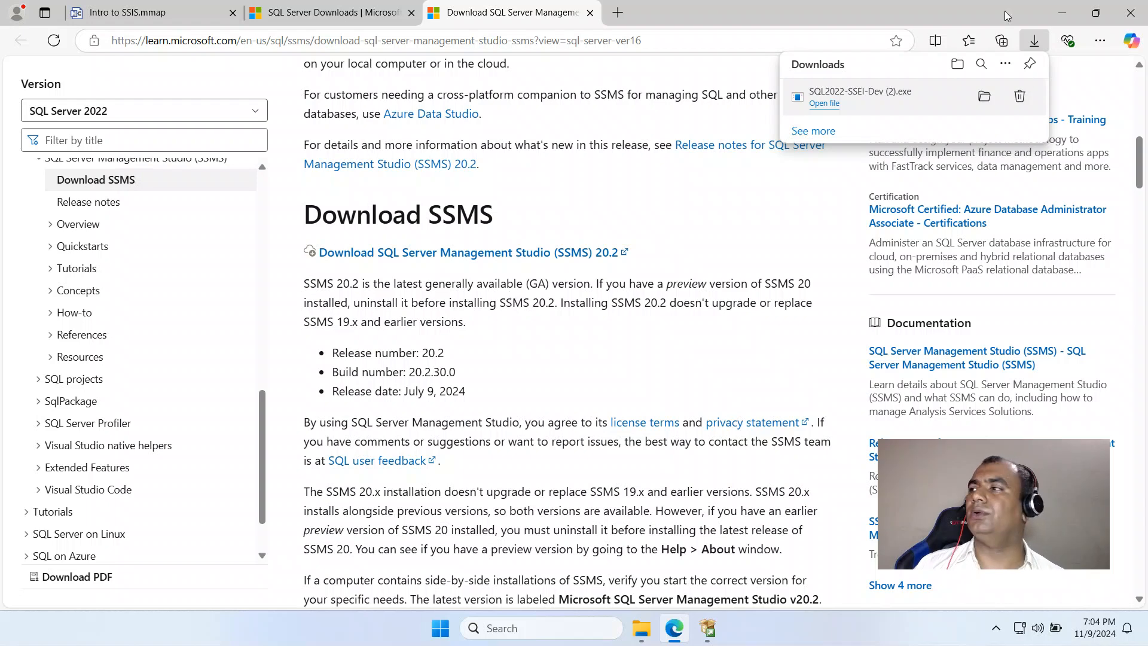
Minimize the browser, SQL Server Installation Center and file window, and launch the SSMS-Setup-ENU installer from the desktop
{"action": "left_click", "coordinate": [1062, 12]}
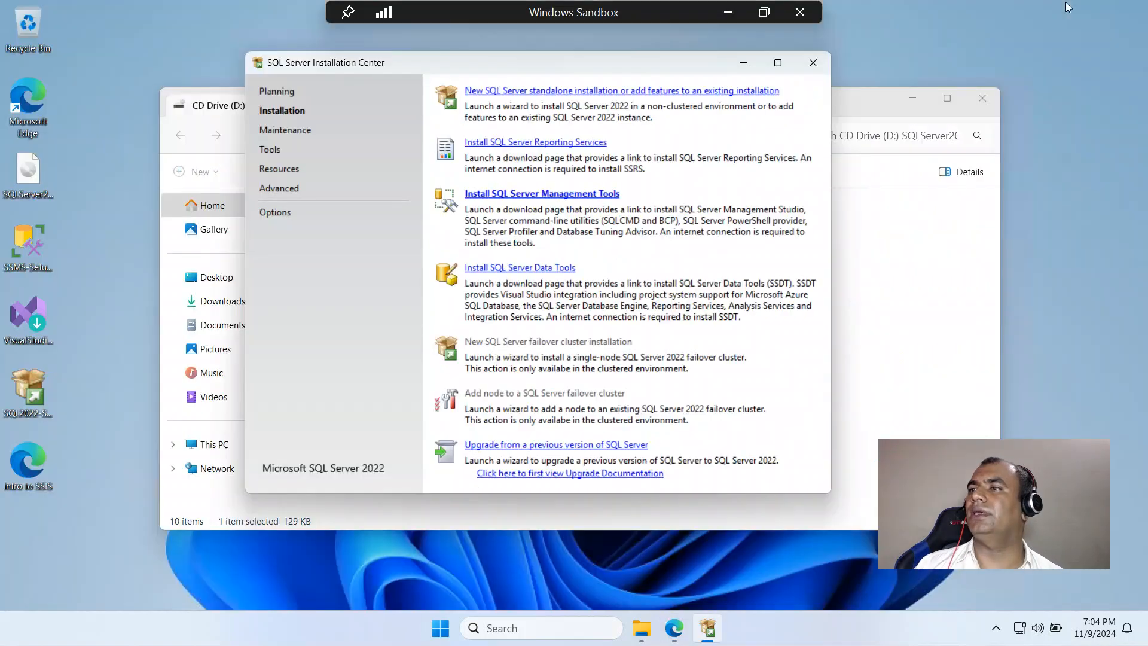
{"action": "left_click", "coordinate": [743, 62]}
{"action": "left_click", "coordinate": [911, 99]}
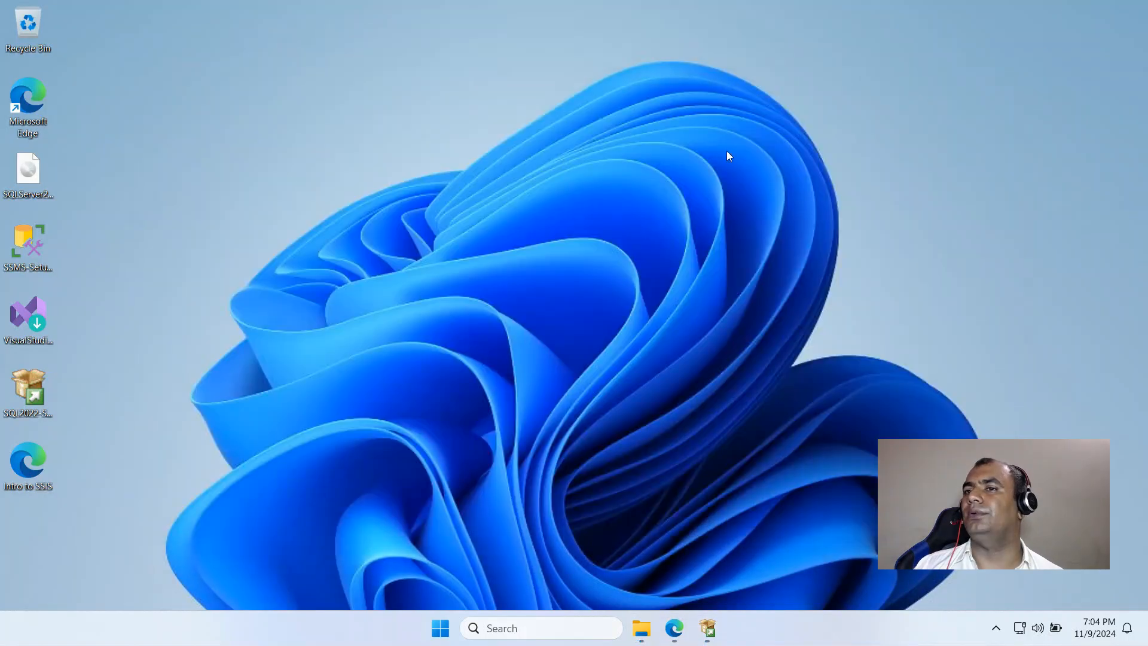
{"action": "double_click", "coordinate": [30, 243]}
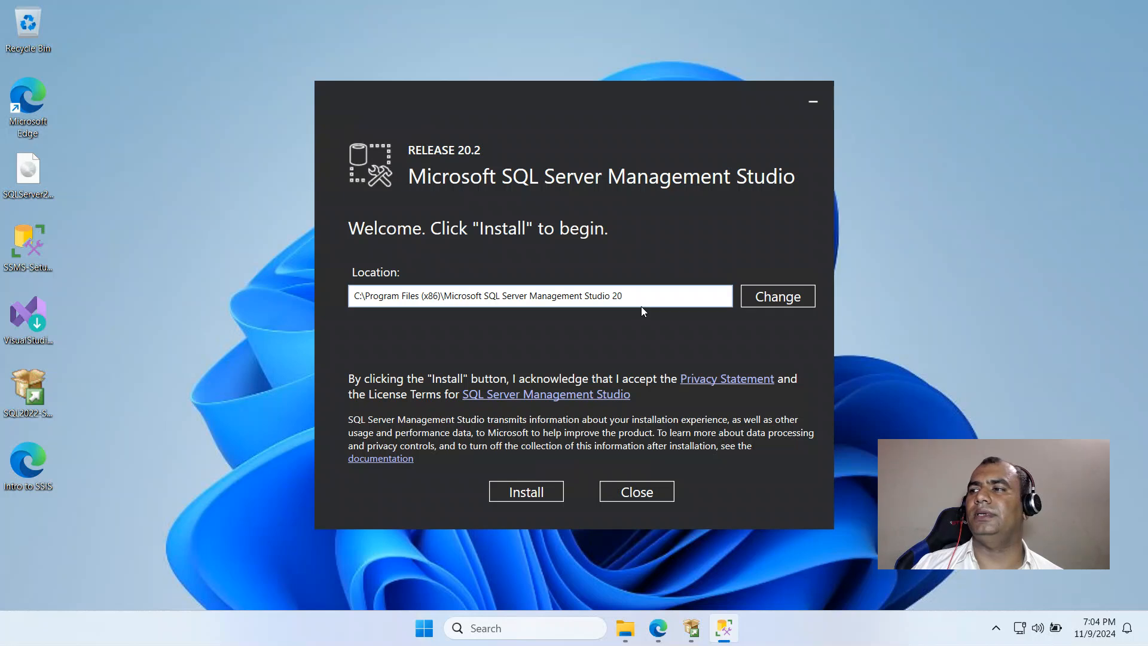
Start the SSMS 20.2 installation in the default location, cancel it while packages load, and close the setup
{"action": "left_click", "coordinate": [524, 493]}
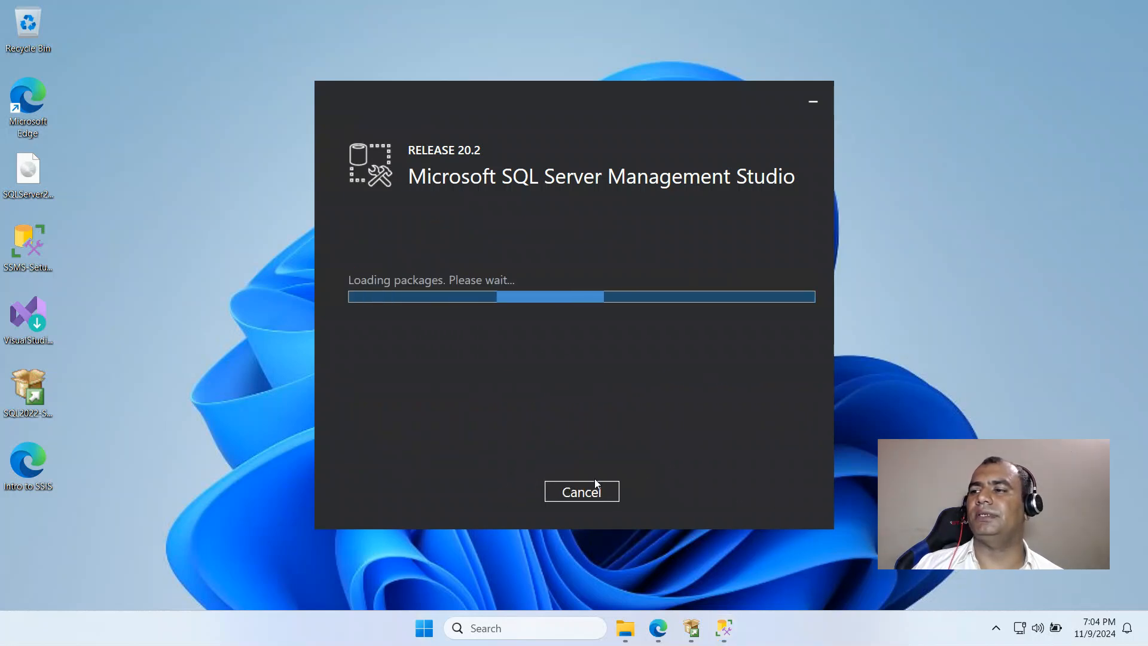
{"action": "left_click", "coordinate": [579, 495]}
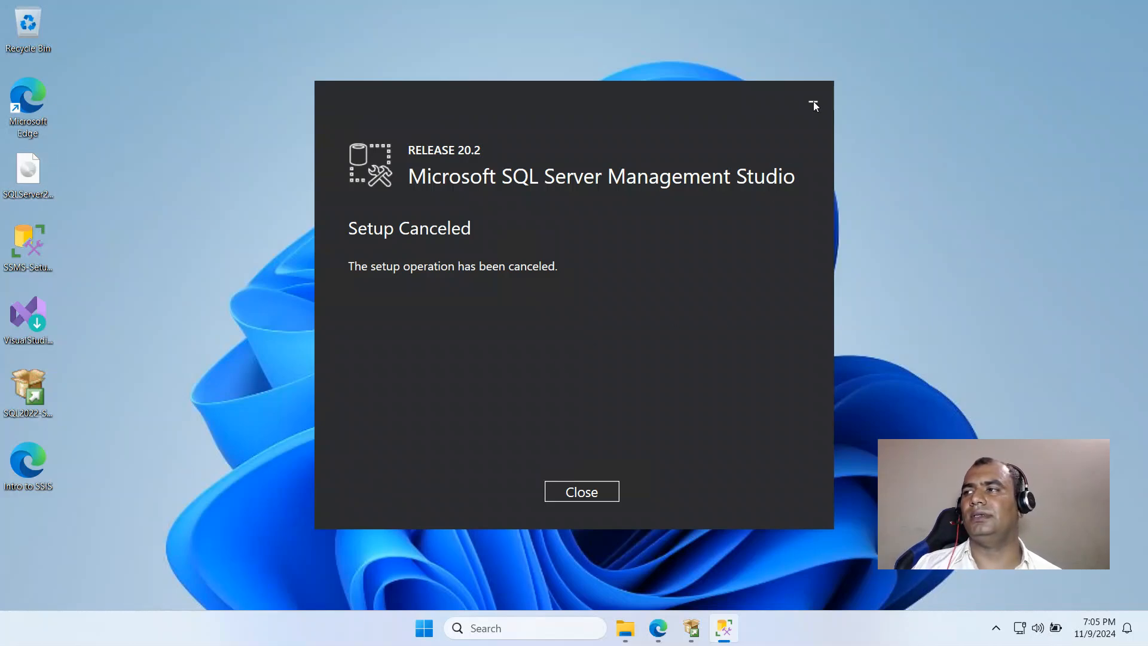
{"action": "left_click", "coordinate": [588, 491]}
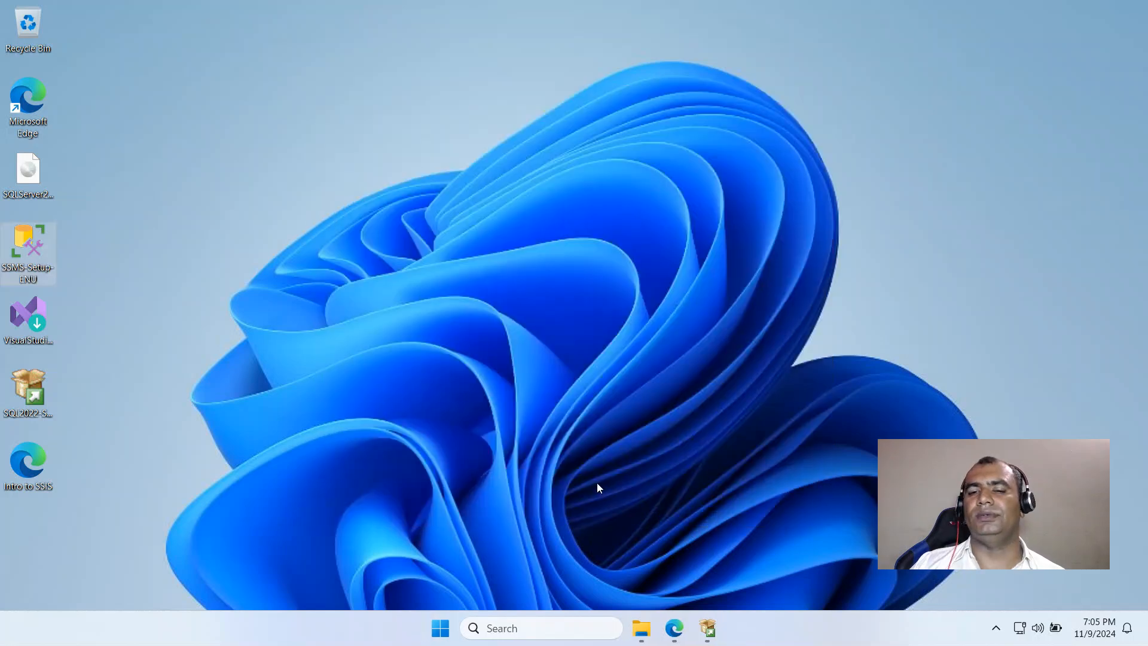
Return to the Intro to SSIS mind map in the browser and view its Environment Setup branch
{"action": "left_click", "coordinate": [673, 634]}
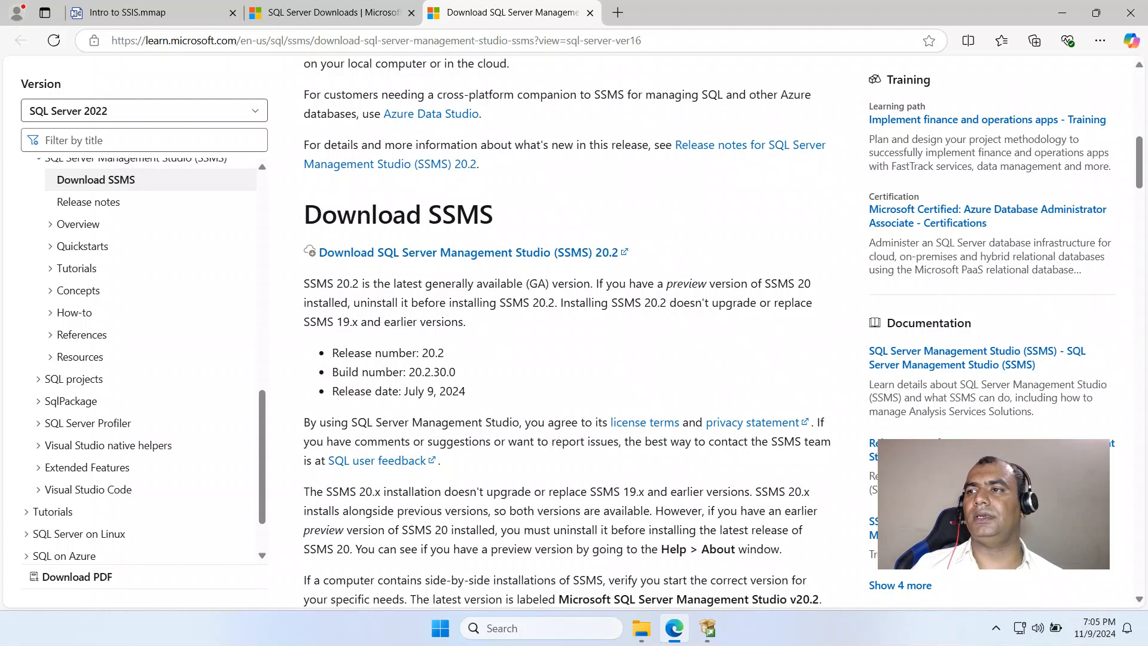
{"action": "left_click", "coordinate": [152, 12]}
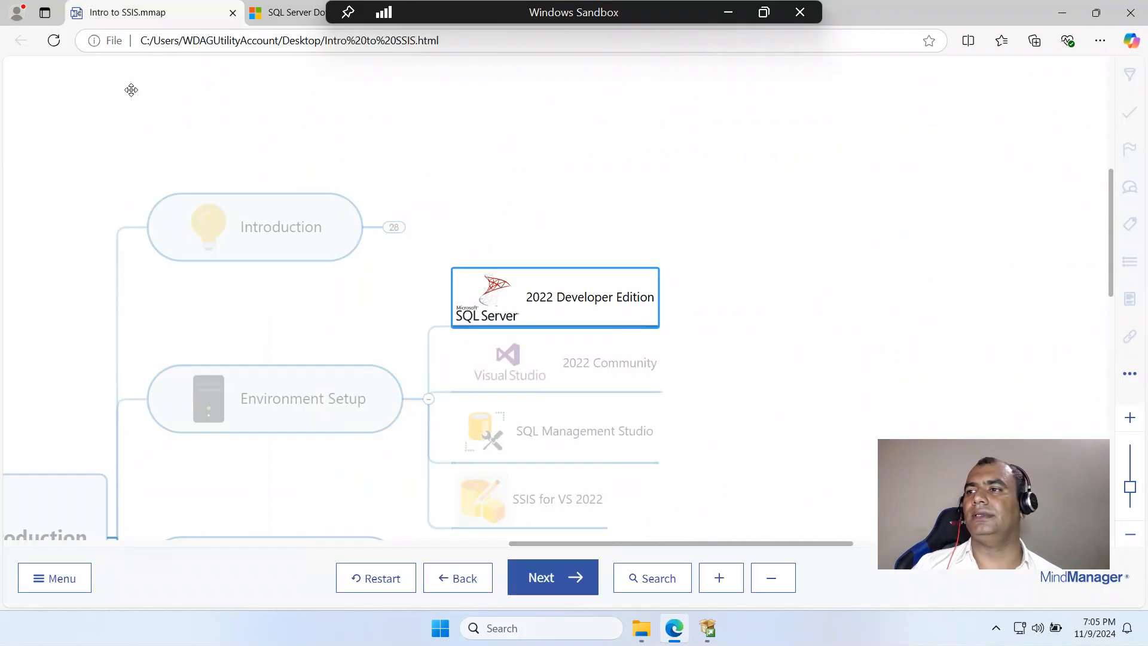
{"action": "scroll", "coordinate": [708, 284], "scroll_direction": "down", "scroll_amount": 3}
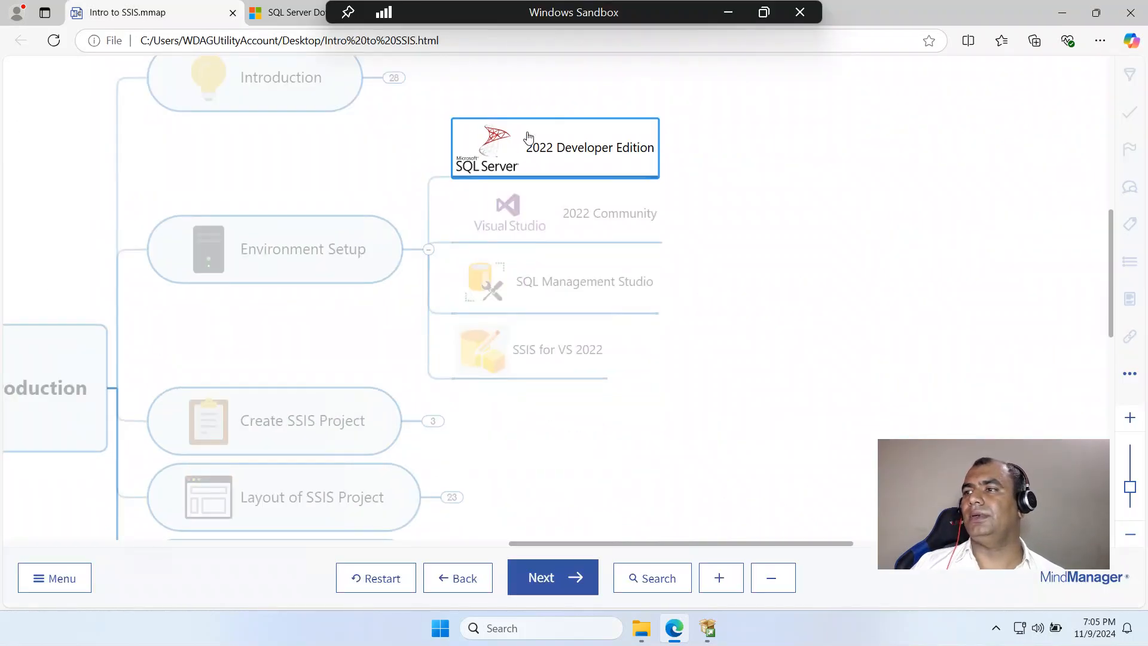